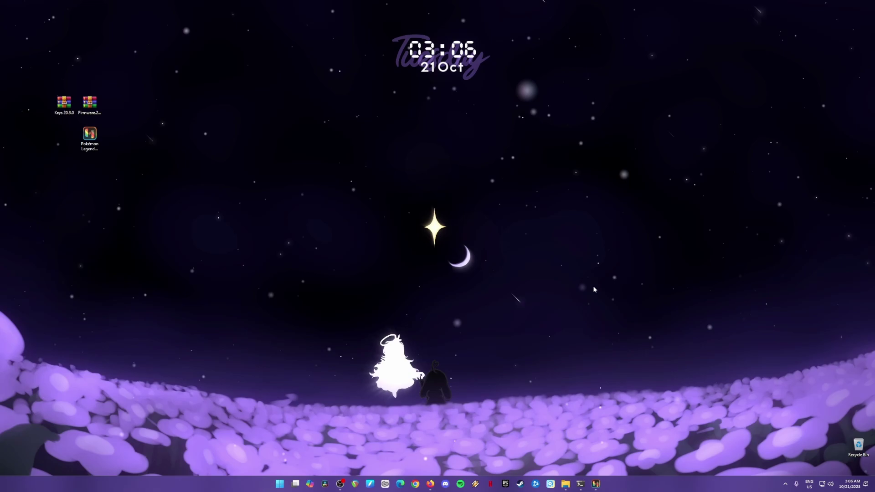
Step: Review the files in the Firefox Downloads folder: frame-rate mod, firmware, keys, Pokémon Legends Z-A game file and Ryujinx archive
{"action": "left_click", "coordinate": [565, 484]}
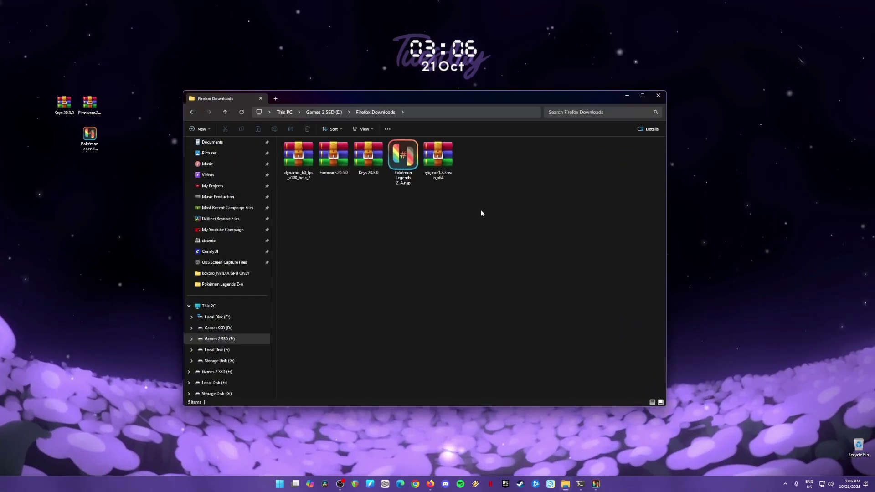
{"action": "left_click_drag", "start_coordinate": [525, 236], "coordinate": [283, 138]}
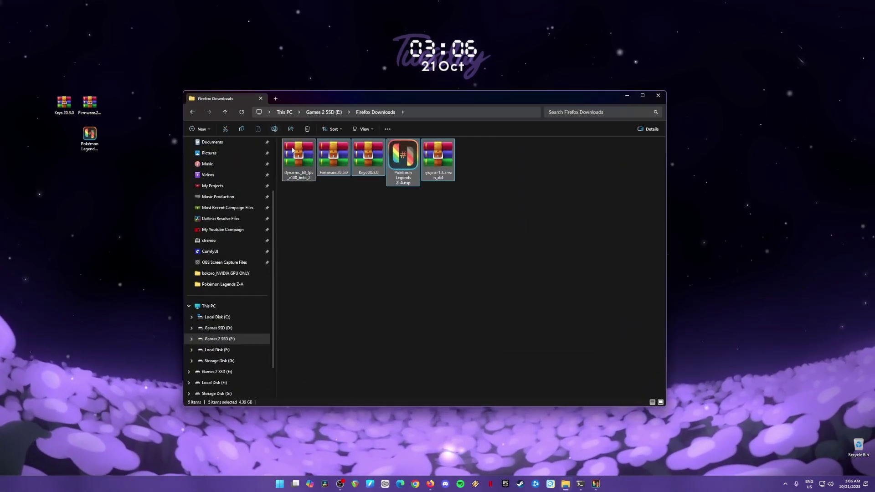
{"action": "left_click", "coordinate": [372, 227]}
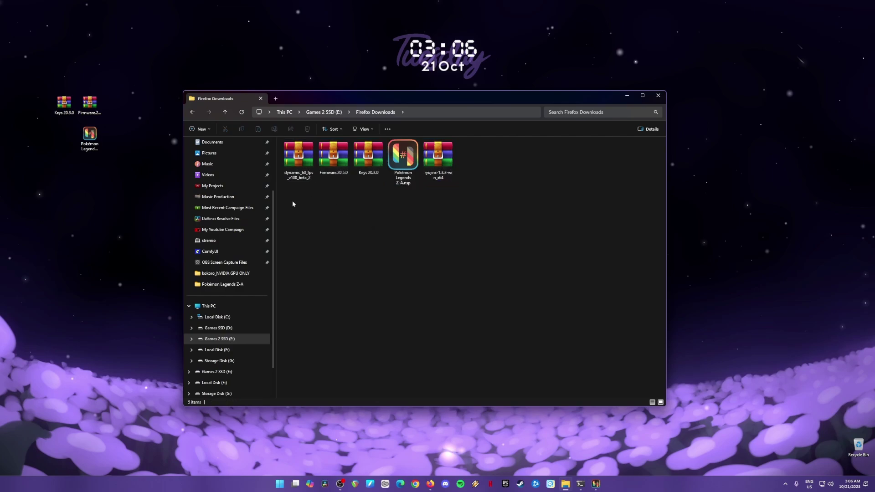
{"action": "left_click", "coordinate": [296, 154]}
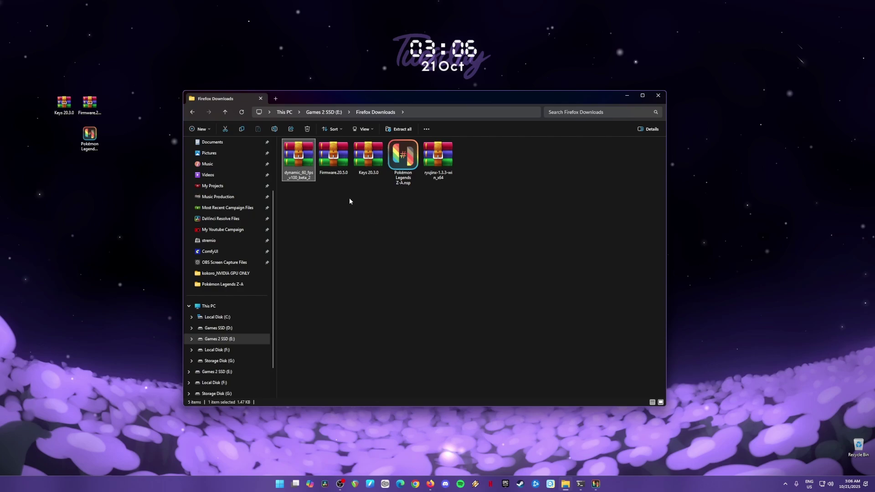
{"action": "left_click_drag", "start_coordinate": [378, 212], "coordinate": [330, 155]}
{"action": "left_click", "coordinate": [398, 167]}
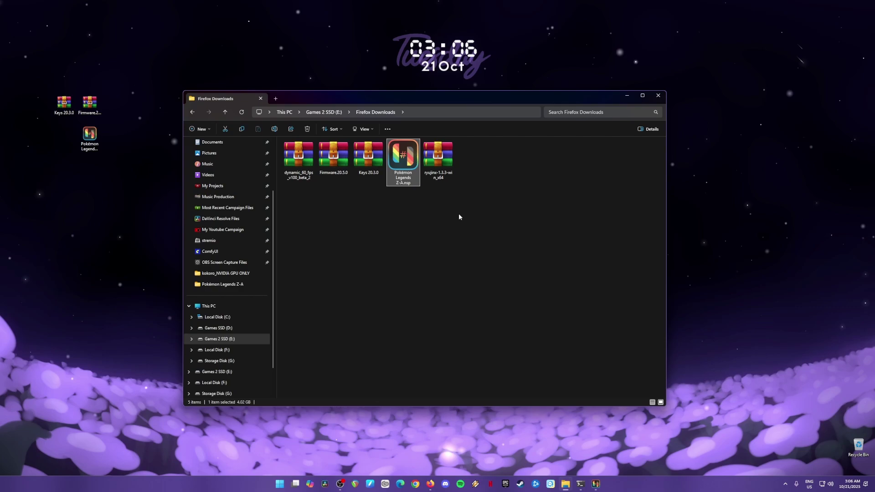
{"action": "left_click", "coordinate": [438, 159]}
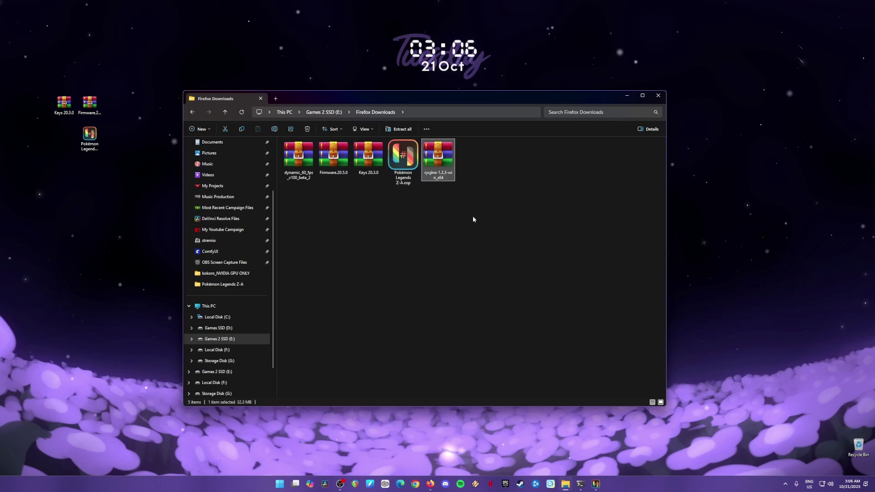
{"action": "left_click", "coordinate": [629, 98]}
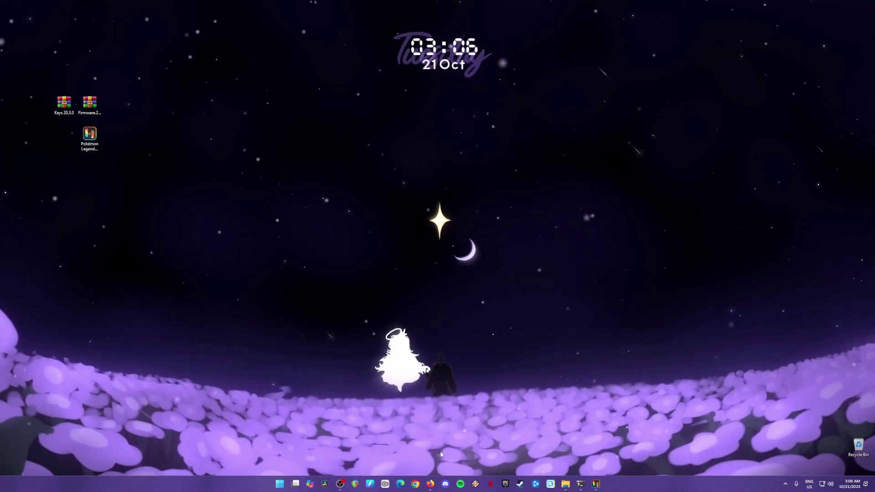
Step: Switch to Firefox and look over the Best Buy product page for Pokémon Legends: Z-A
{"action": "left_click", "coordinate": [431, 484]}
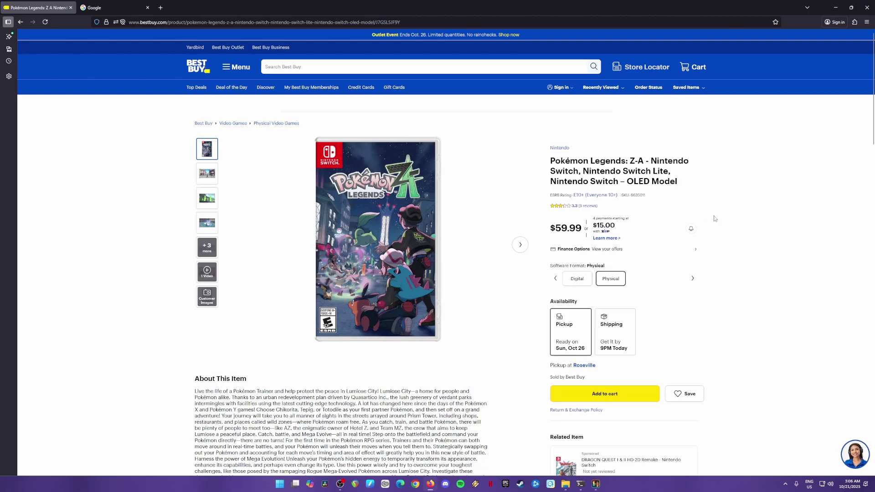
{"action": "scroll", "coordinate": [715, 219], "scroll_direction": "down", "scroll_amount": 2}
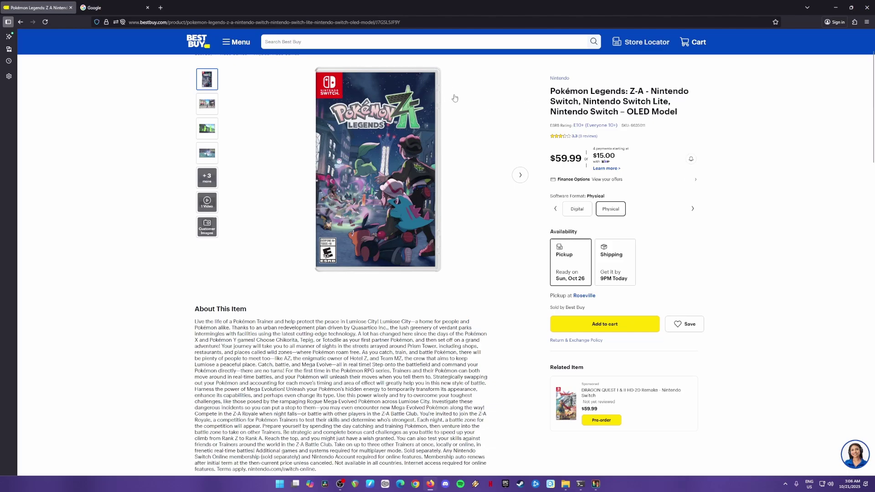
Step: Search Google for "ryubing emulator"
{"action": "left_click", "coordinate": [90, 6]}
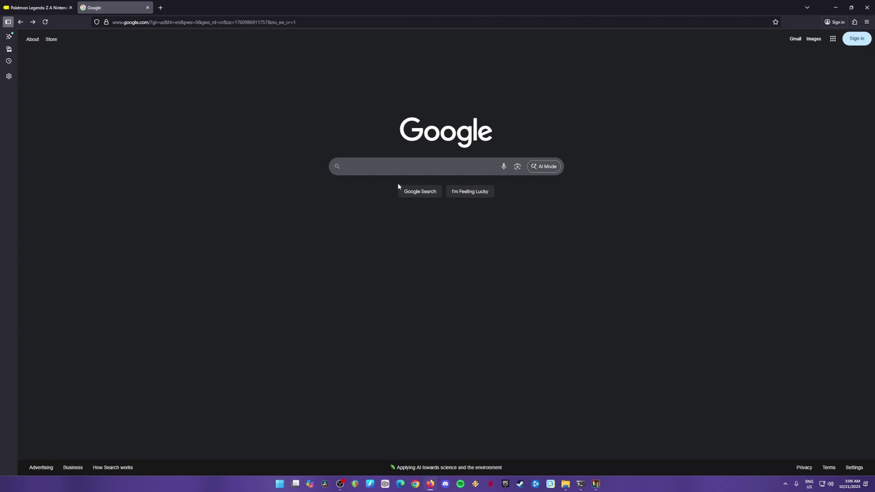
{"action": "left_click", "coordinate": [405, 171]}
{"action": "type", "text": "ryubing emulator"}
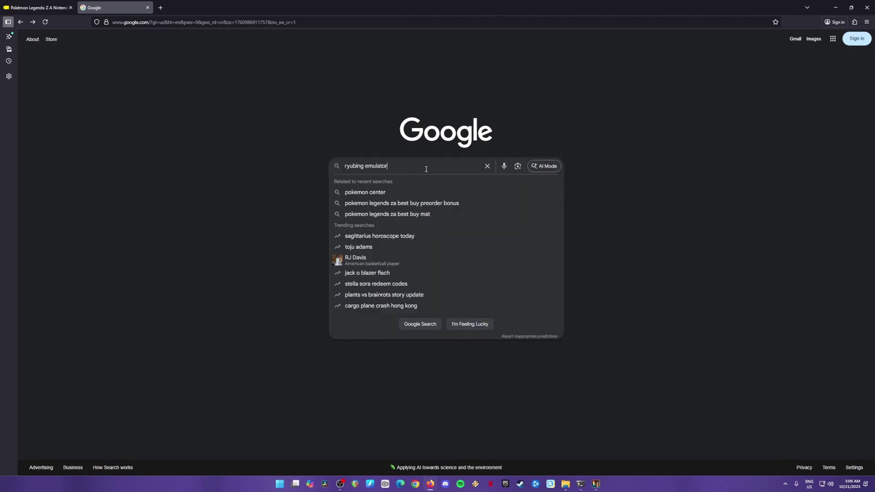
{"action": "key", "text": "Return"}
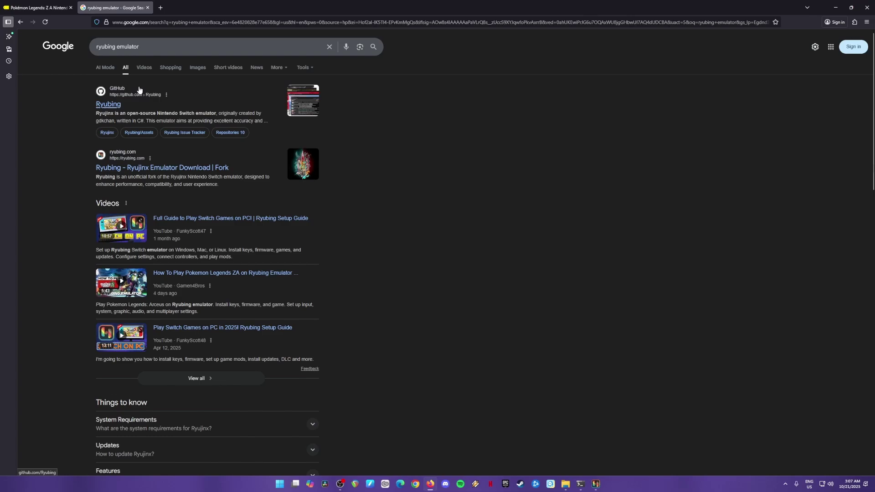
Step: Open the Ryubing GitHub page from the results and follow its link to the stable releases
{"action": "left_click", "coordinate": [117, 89]}
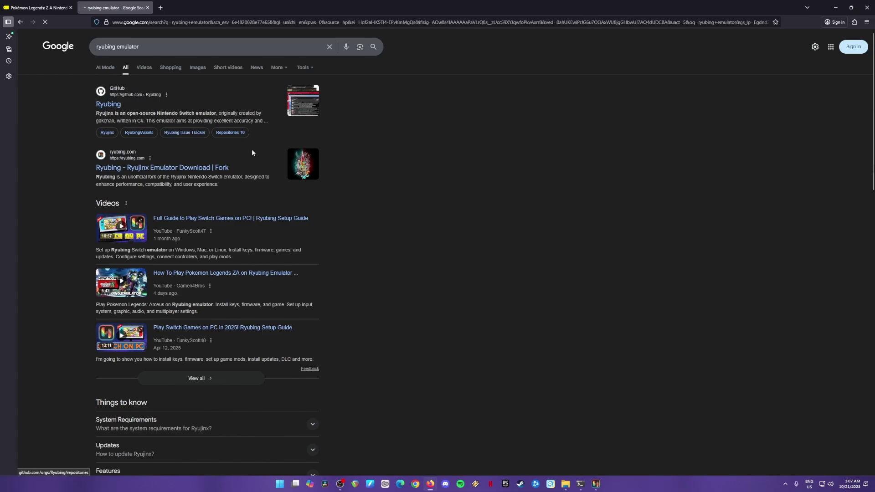
{"action": "scroll", "coordinate": [379, 202], "scroll_direction": "down", "scroll_amount": 2}
{"action": "scroll", "coordinate": [379, 205], "scroll_direction": "down", "scroll_amount": 2}
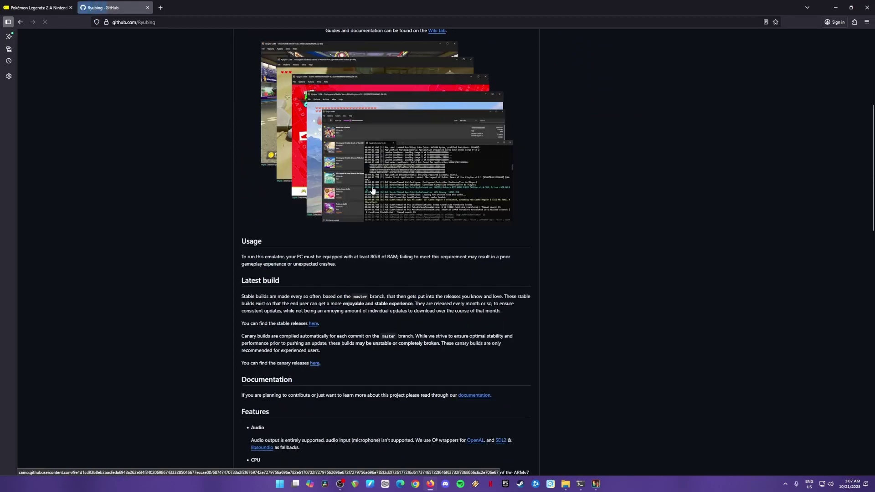
{"action": "scroll", "coordinate": [256, 257], "scroll_direction": "down", "scroll_amount": 2}
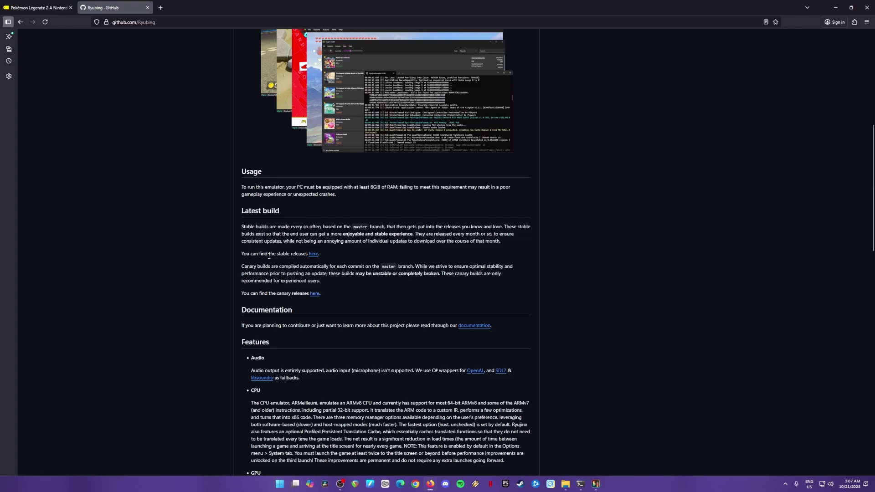
{"action": "left_click", "coordinate": [314, 255]}
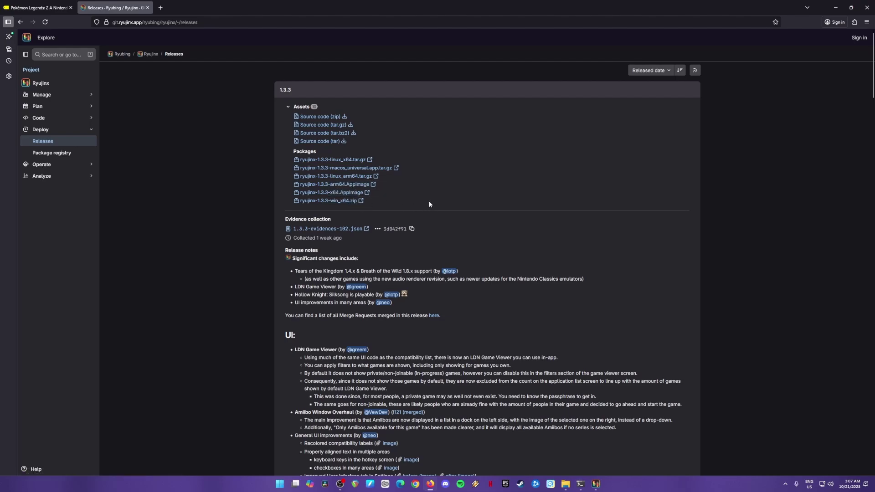
Step: Switch to File Explorer and extract the publish folder from the ryujinx-1.3.3-win_x64 archive into Firefox Downloads, then close the archive
{"action": "left_click", "coordinate": [836, 7]}
{"action": "left_click", "coordinate": [566, 485]}
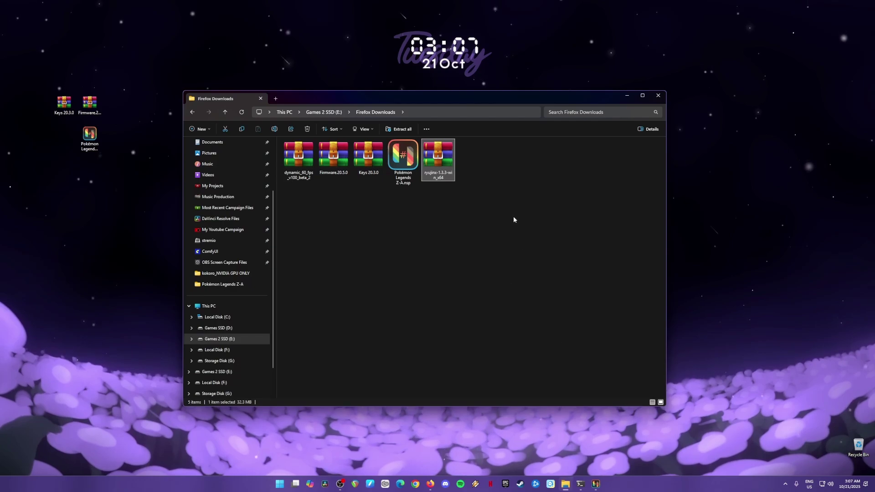
{"action": "double_click", "coordinate": [441, 165]}
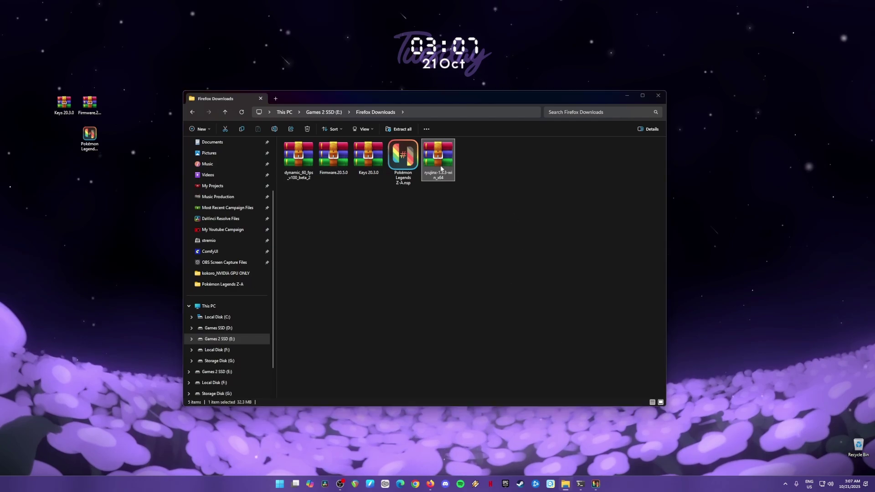
{"action": "left_click", "coordinate": [546, 215]}
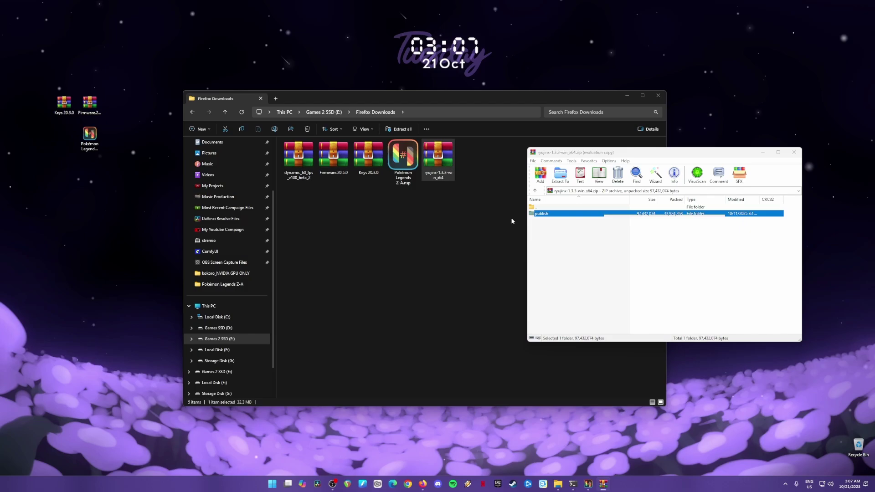
{"action": "left_click", "coordinate": [717, 220]}
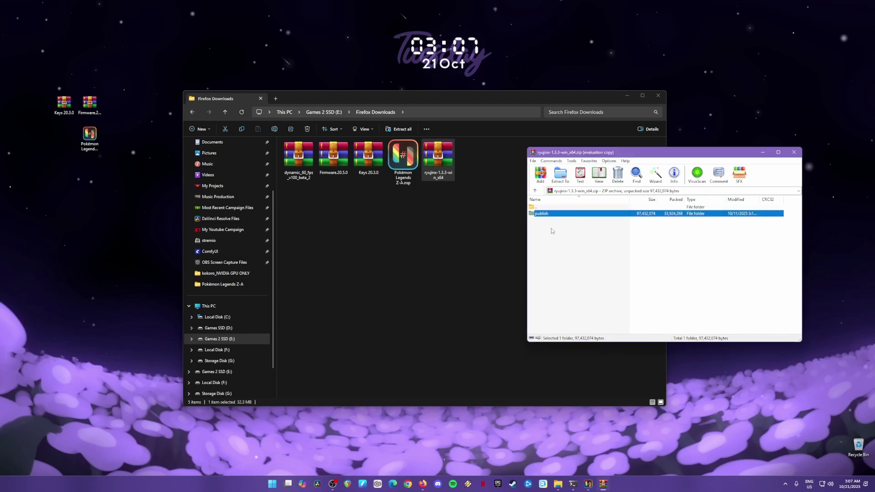
{"action": "left_click_drag", "start_coordinate": [531, 225], "coordinate": [348, 251]}
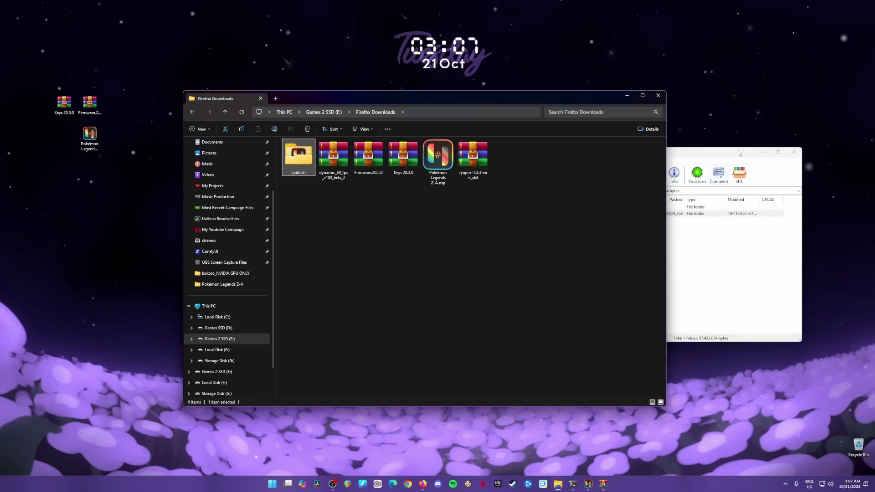
{"action": "left_click", "coordinate": [734, 153]}
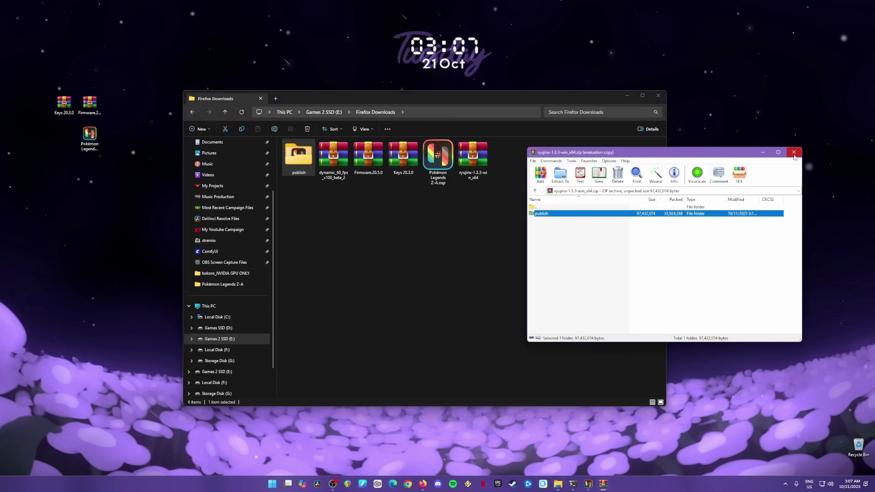
{"action": "left_click", "coordinate": [794, 153]}
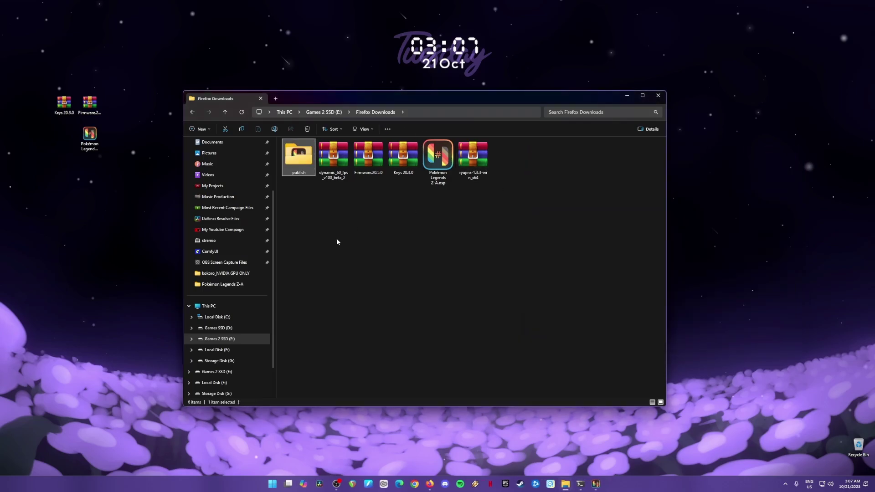
Step: Rename the extracted publish folder as "Ryubing Emulator"
{"action": "right_click", "coordinate": [303, 164]}
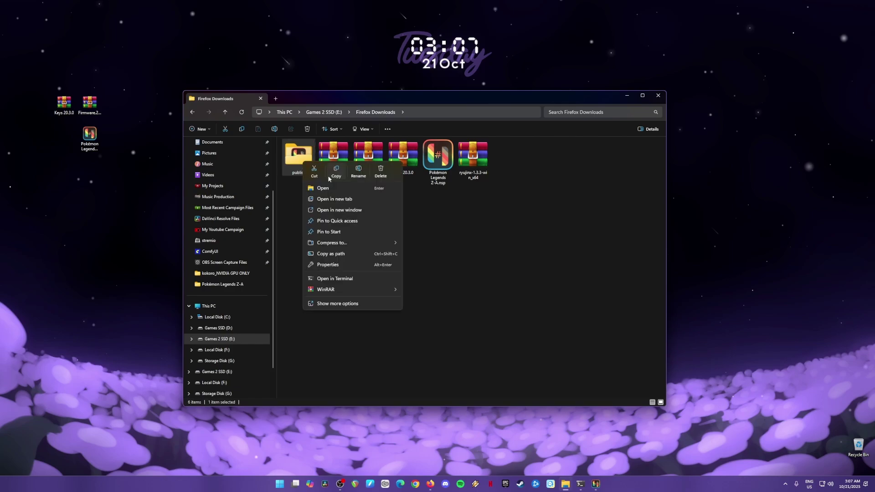
{"action": "left_click", "coordinate": [358, 173]}
{"action": "type", "text": "R"}
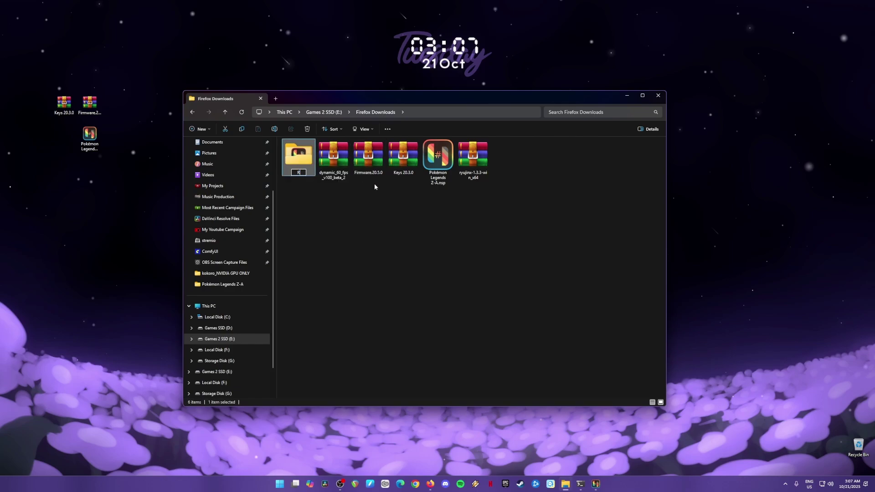
{"action": "type", "text": "yubing Emulator"}
{"action": "key", "text": "Return"}
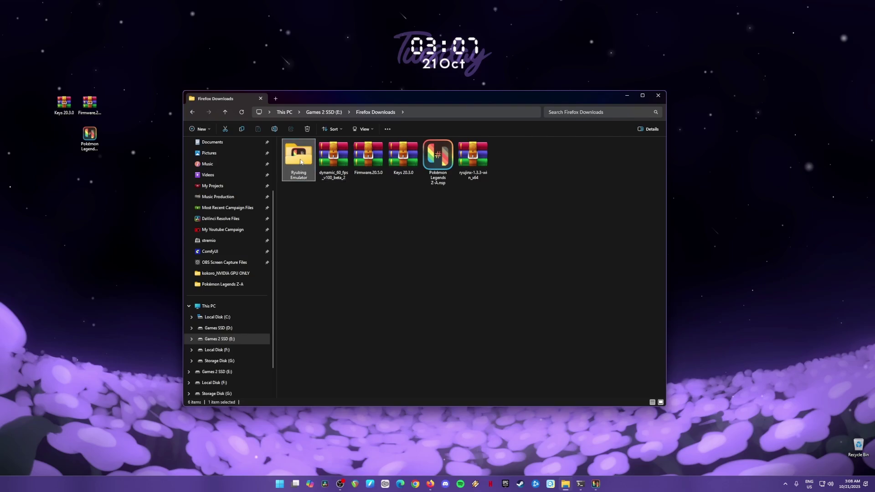
Step: Open the Ryubing Emulator folder and locate the Ryujinx application file
{"action": "double_click", "coordinate": [300, 162]}
{"action": "left_click", "coordinate": [326, 250]}
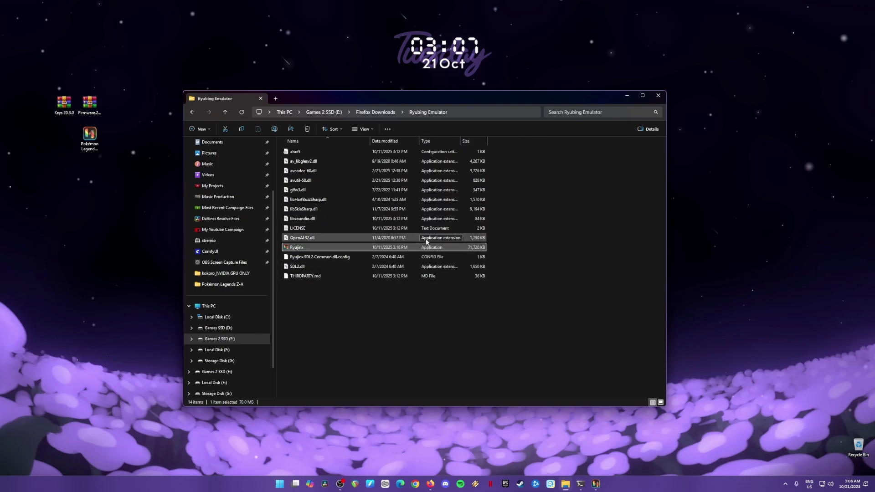
Step: Return to the Firefox Downloads folder and delete the Ryubing Emulator folder
{"action": "left_click", "coordinate": [372, 112]}
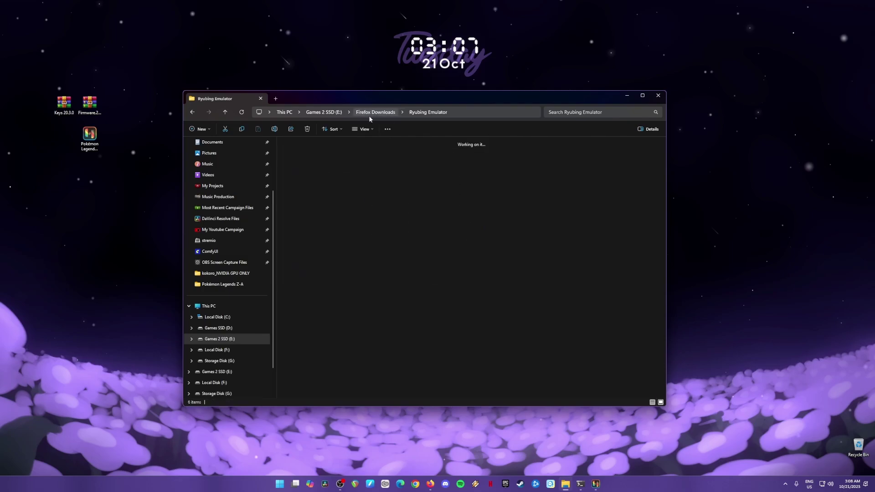
{"action": "left_click", "coordinate": [304, 173]}
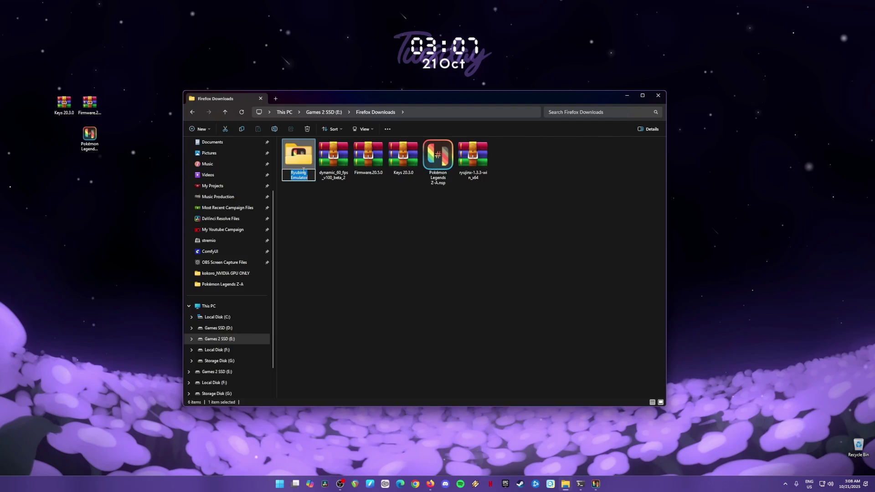
{"action": "key", "text": "Escape"}
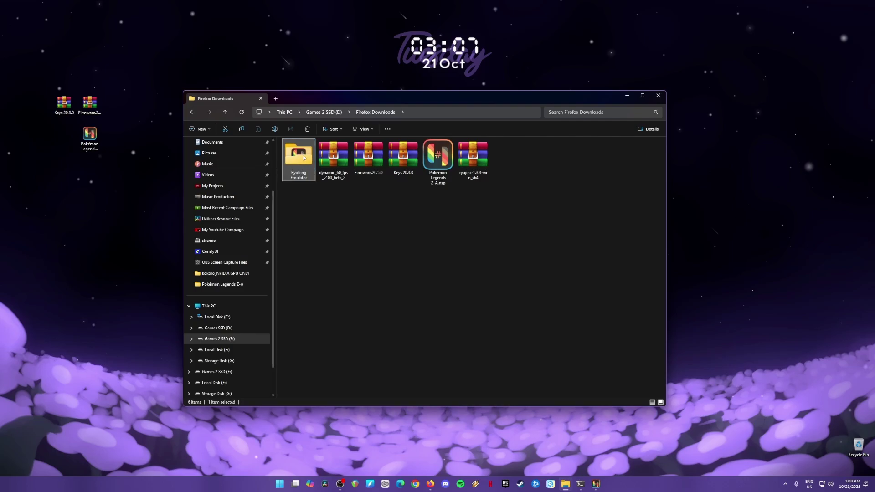
{"action": "key", "text": "Delete"}
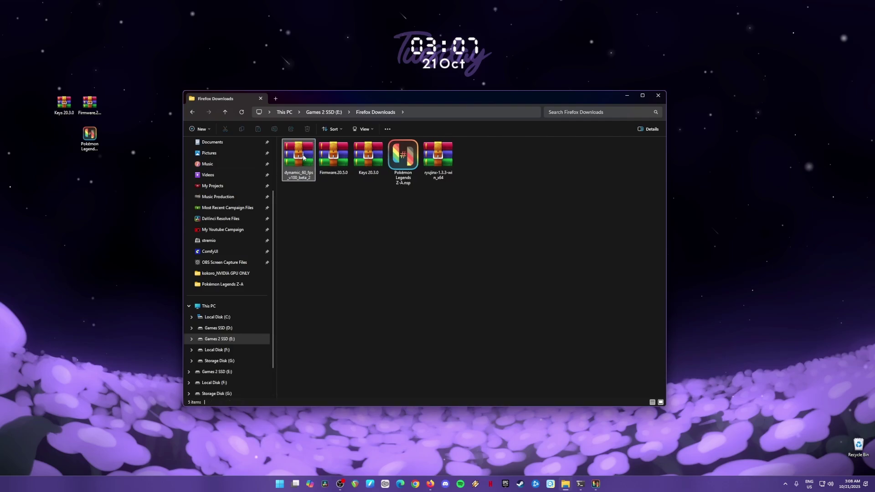
Step: Switch to the running Ryujinx 1.3.3 and select the keys and firmware archives on the desktop
{"action": "left_click", "coordinate": [628, 95]}
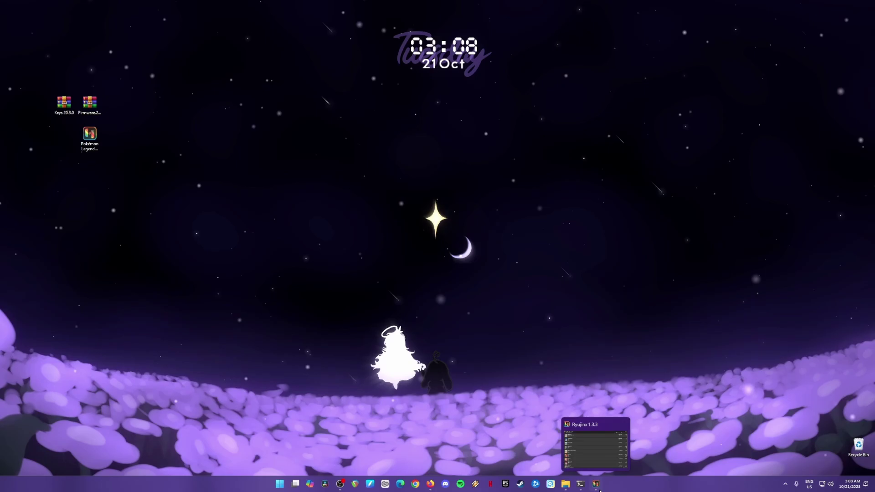
{"action": "left_click", "coordinate": [597, 485]}
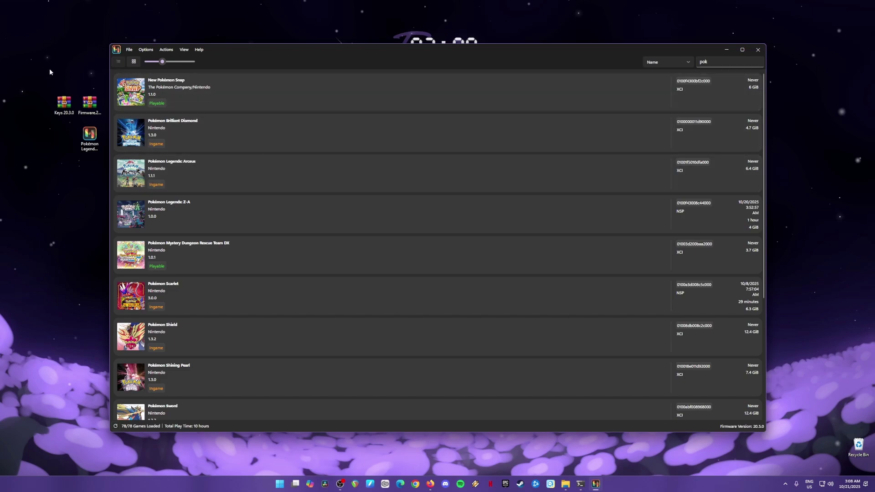
{"action": "left_click_drag", "start_coordinate": [41, 80], "coordinate": [105, 181]}
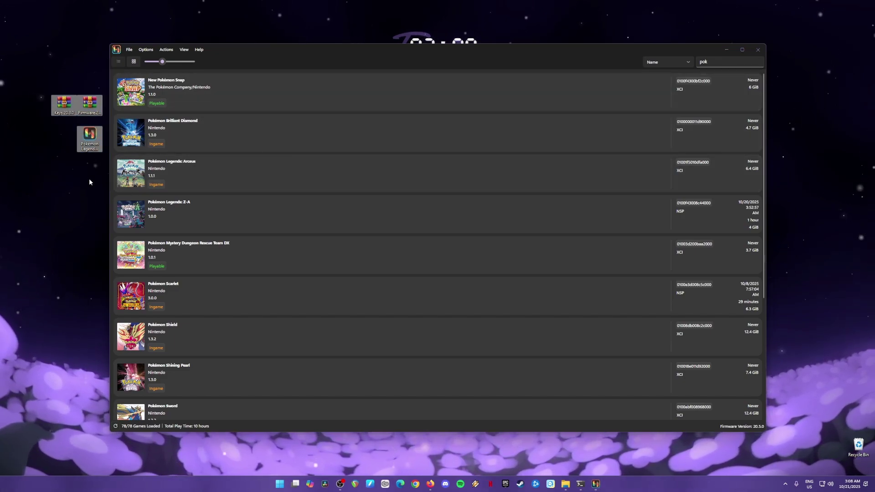
{"action": "left_click", "coordinate": [38, 127]}
{"action": "left_click_drag", "start_coordinate": [26, 79], "coordinate": [103, 114]}
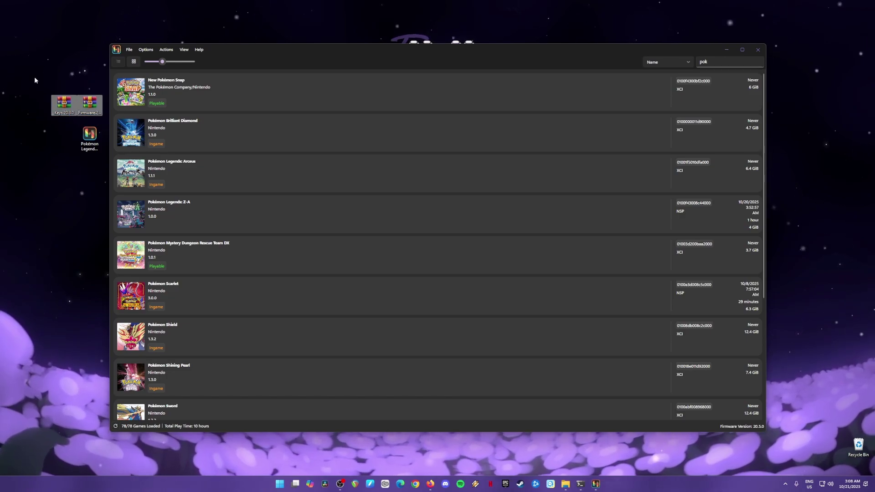
{"action": "left_click_drag", "start_coordinate": [31, 77], "coordinate": [100, 116]}
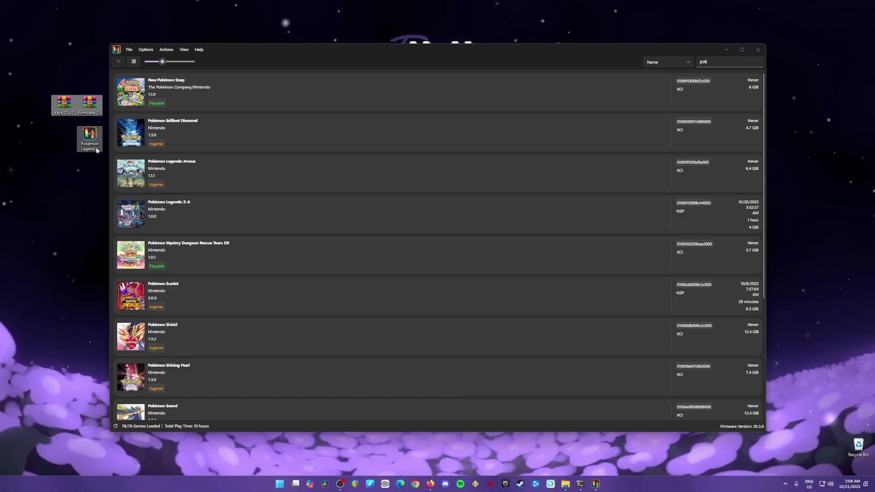
{"action": "left_click", "coordinate": [90, 136]}
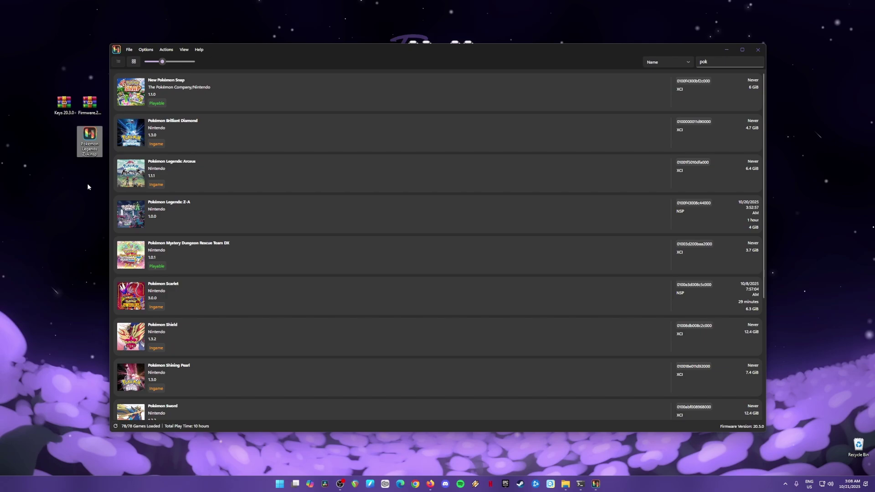
{"action": "left_click_drag", "start_coordinate": [30, 78], "coordinate": [105, 192]}
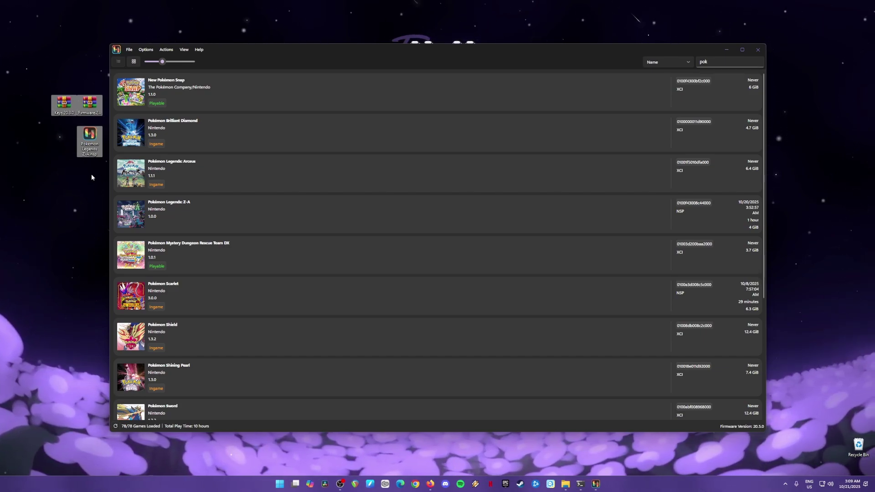
{"action": "left_click", "coordinate": [88, 185]}
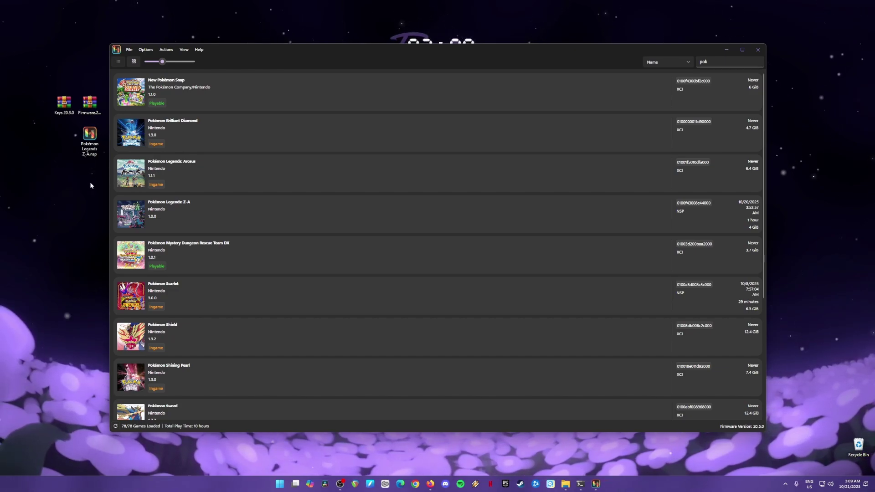
{"action": "left_click_drag", "start_coordinate": [35, 81], "coordinate": [101, 114]}
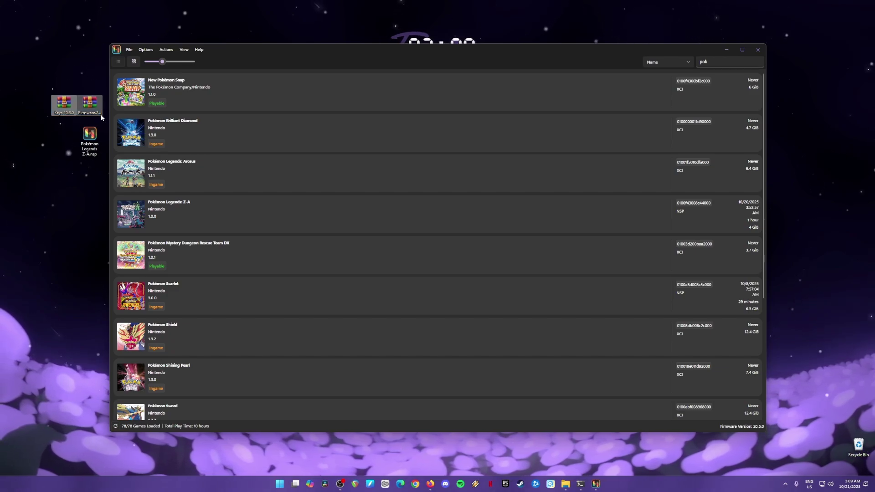
{"action": "left_click", "coordinate": [91, 146]}
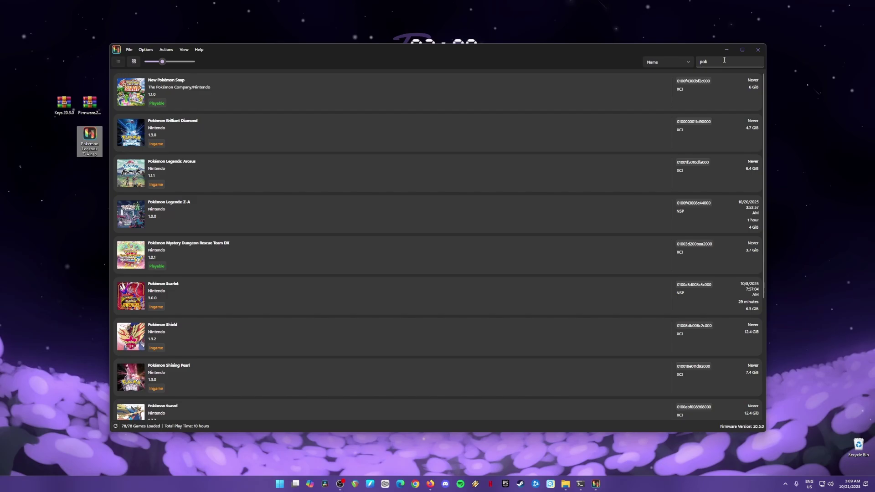
{"action": "left_click", "coordinate": [727, 49]}
{"action": "left_click", "coordinate": [120, 118]}
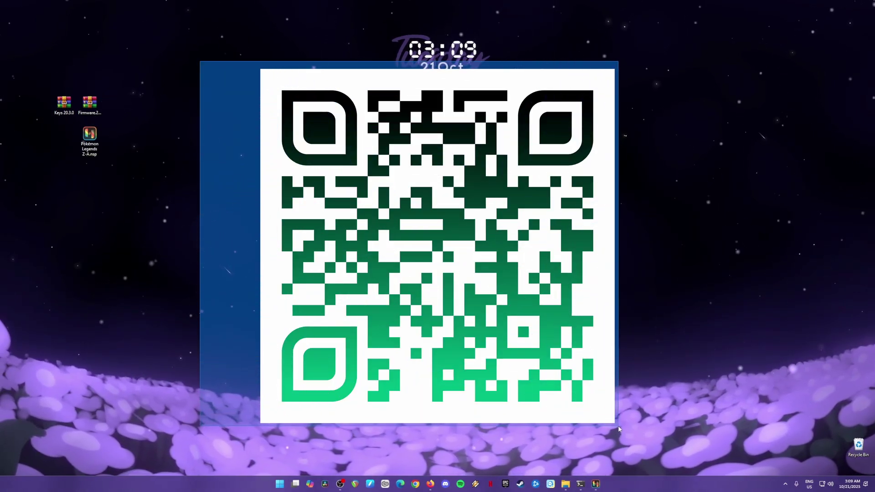
{"action": "left_click_drag", "start_coordinate": [620, 429], "coordinate": [627, 421]}
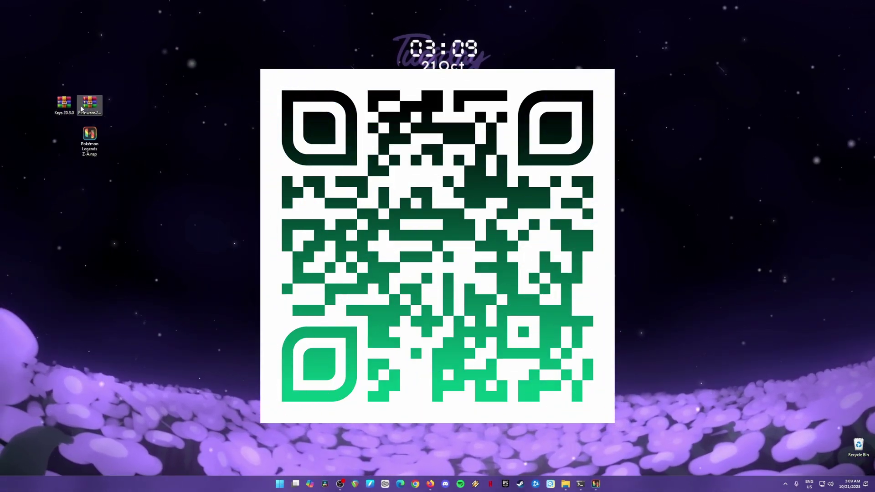
{"action": "left_click_drag", "start_coordinate": [48, 85], "coordinate": [117, 168]}
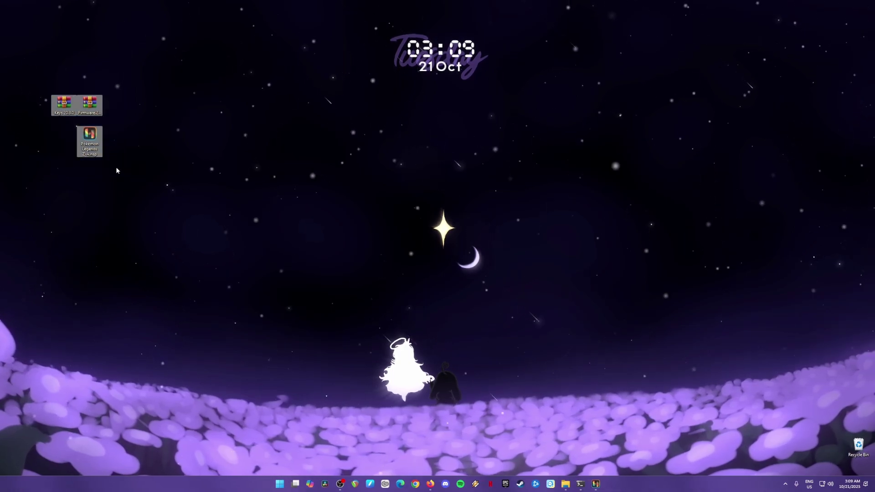
Step: Restore the Ryujinx window, then open the Keys 20.3.0 archive from the desktop and enter its Keys 20.3.0 folder
{"action": "left_click", "coordinate": [597, 483]}
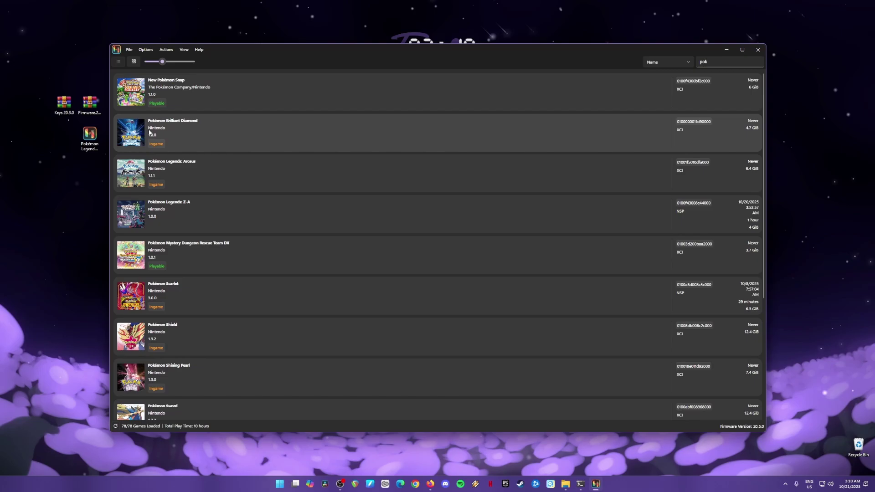
{"action": "left_click", "coordinate": [90, 114]}
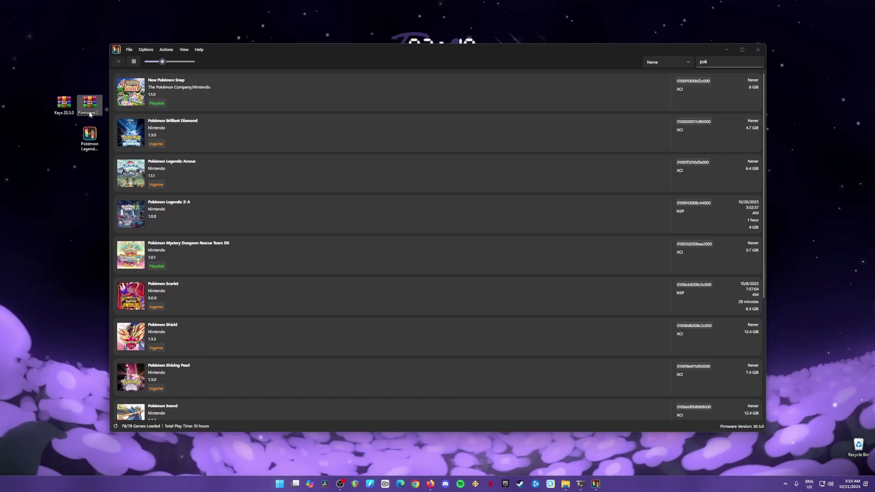
{"action": "double_click", "coordinate": [90, 114]}
{"action": "left_click", "coordinate": [563, 133]}
{"action": "left_click", "coordinate": [538, 215]}
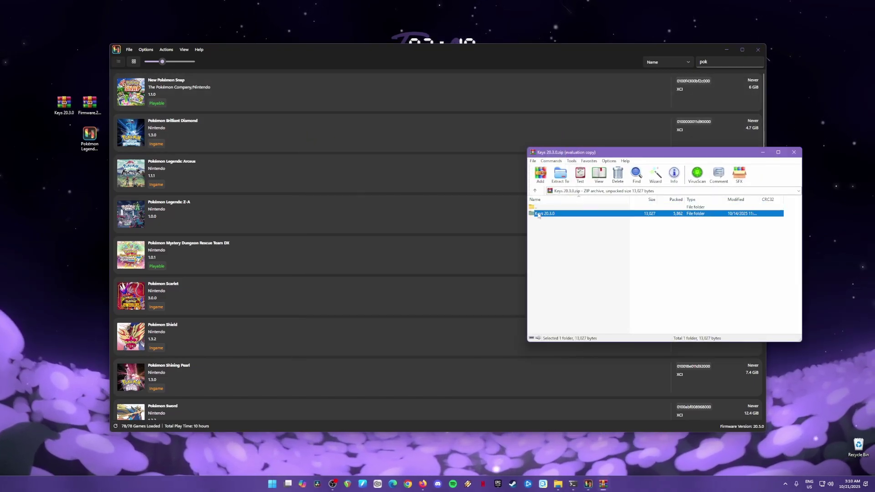
{"action": "double_click", "coordinate": [539, 215]}
Step: Start installing keys from a .KEYS file in Ryujinx and open the keys folder inside Latest Keys & Firmware
{"action": "left_click", "coordinate": [218, 50]}
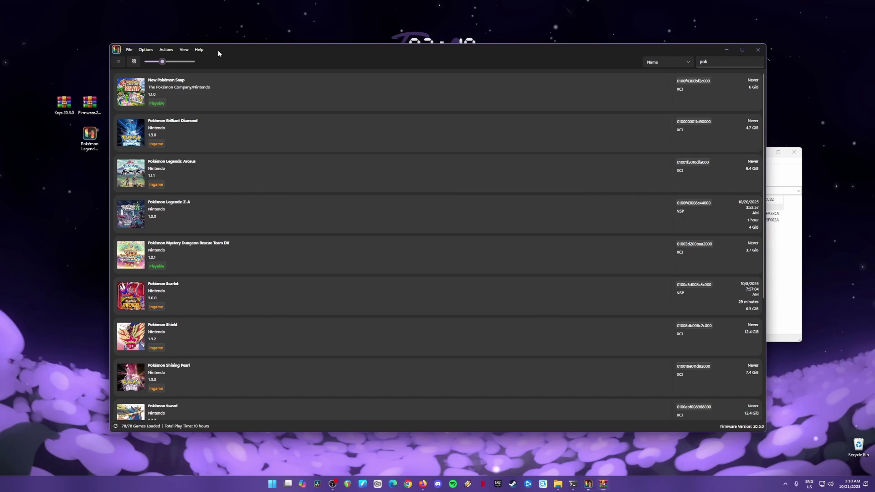
{"action": "left_click", "coordinate": [166, 49]}
{"action": "mouse_move", "coordinate": [209, 60]}
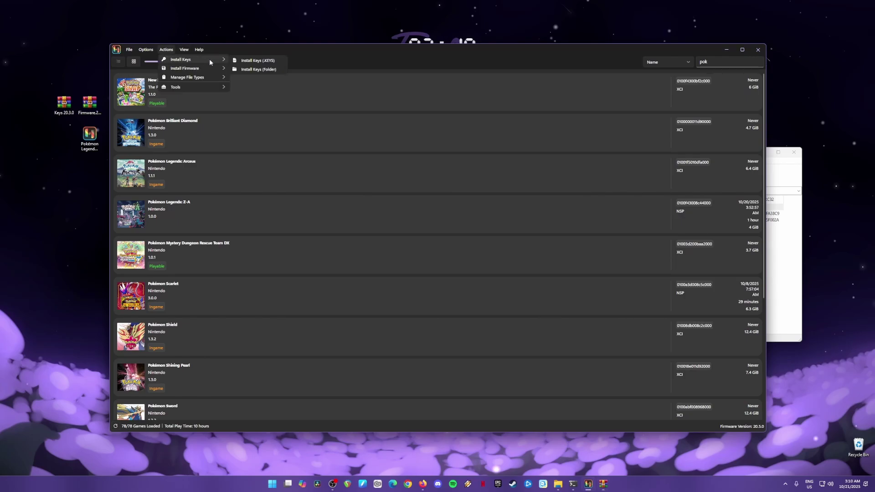
{"action": "left_click", "coordinate": [258, 61]}
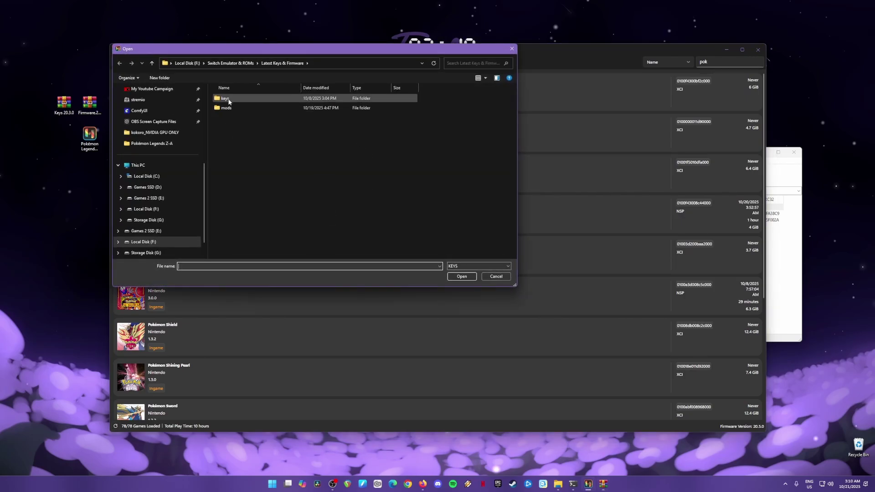
{"action": "left_click", "coordinate": [266, 98]}
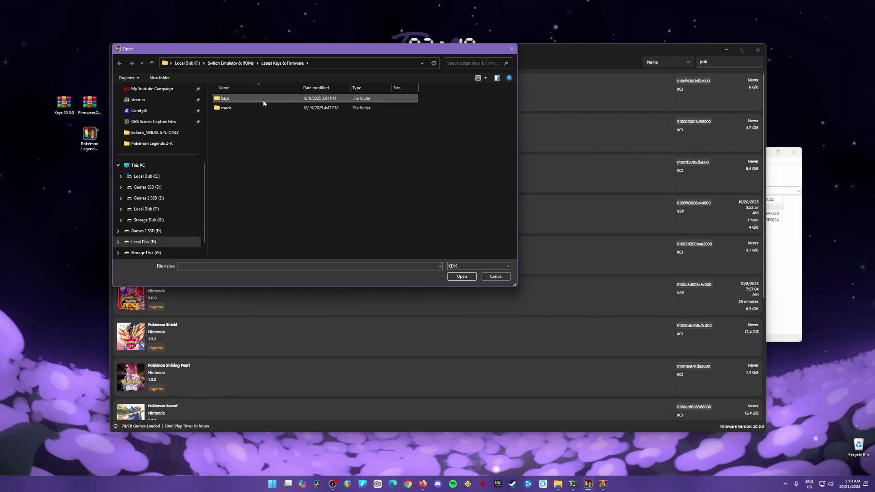
{"action": "double_click", "coordinate": [263, 99]}
Step: Copy prod.keys and title.keys from the archive into the keys folder, replacing the existing files
{"action": "left_click", "coordinate": [776, 279]}
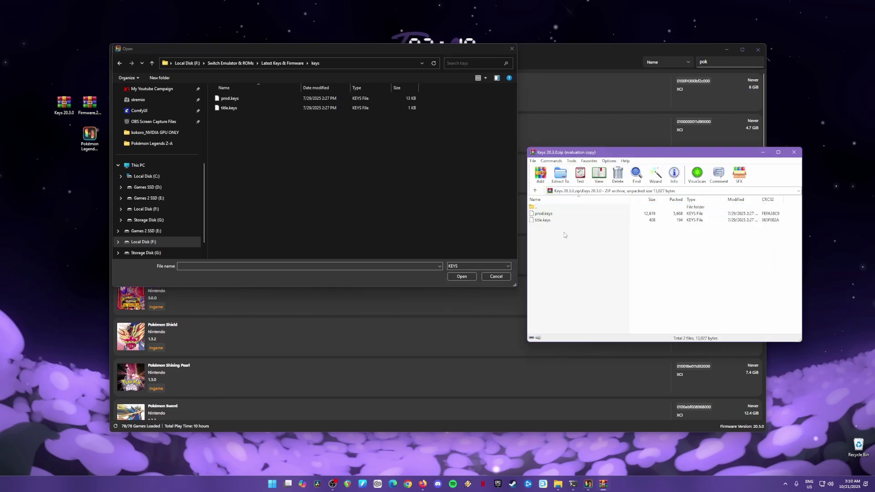
{"action": "left_click_drag", "start_coordinate": [566, 243], "coordinate": [547, 213]}
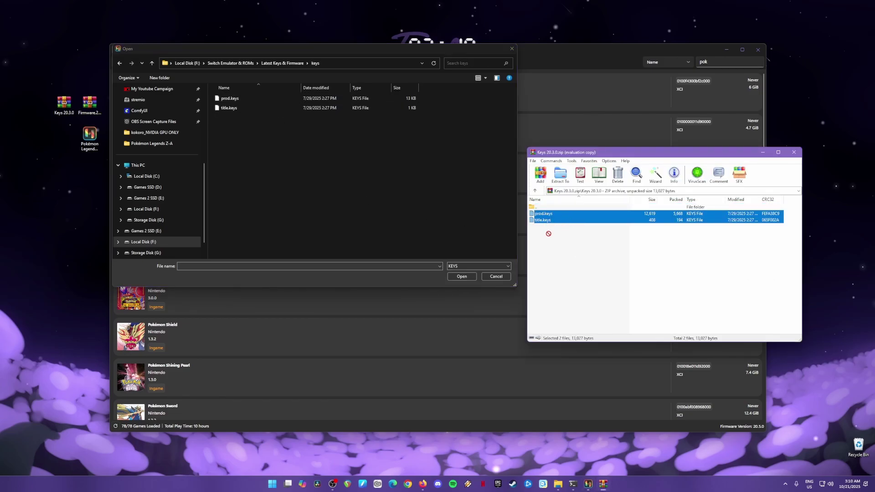
{"action": "left_click_drag", "start_coordinate": [308, 150], "coordinate": [338, 169]}
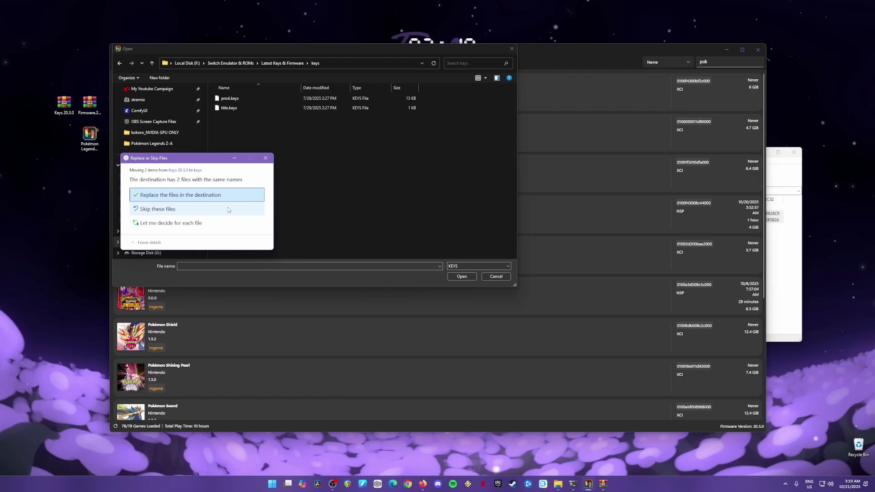
{"action": "left_click", "coordinate": [182, 195]}
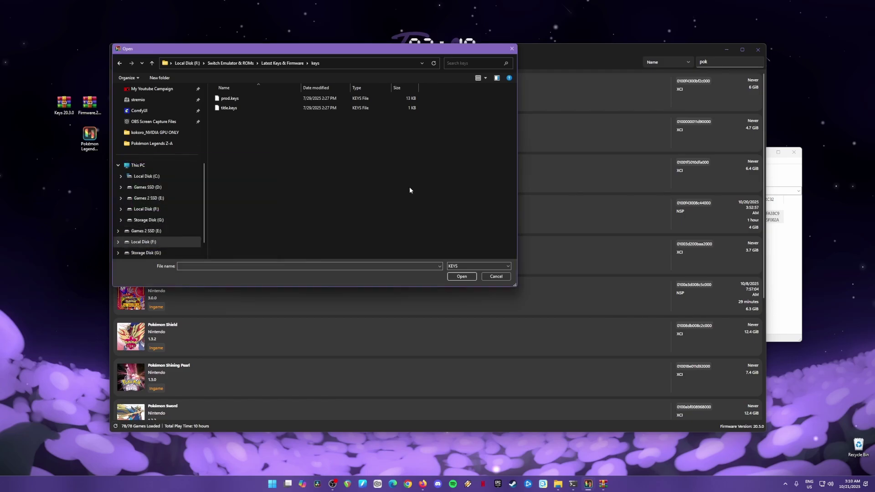
Step: Install the prod.keys file from the keys folder into Ryujinx
{"action": "left_click", "coordinate": [218, 99]}
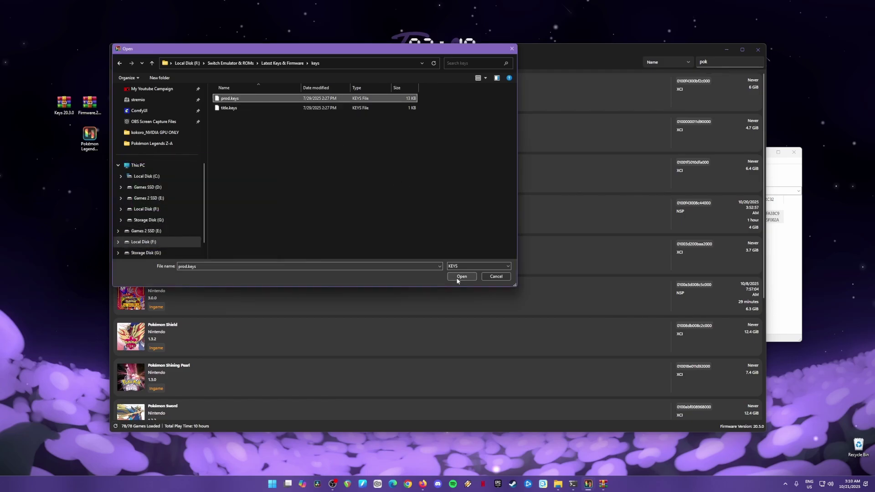
{"action": "left_click", "coordinate": [459, 276]}
{"action": "left_click", "coordinate": [420, 272]}
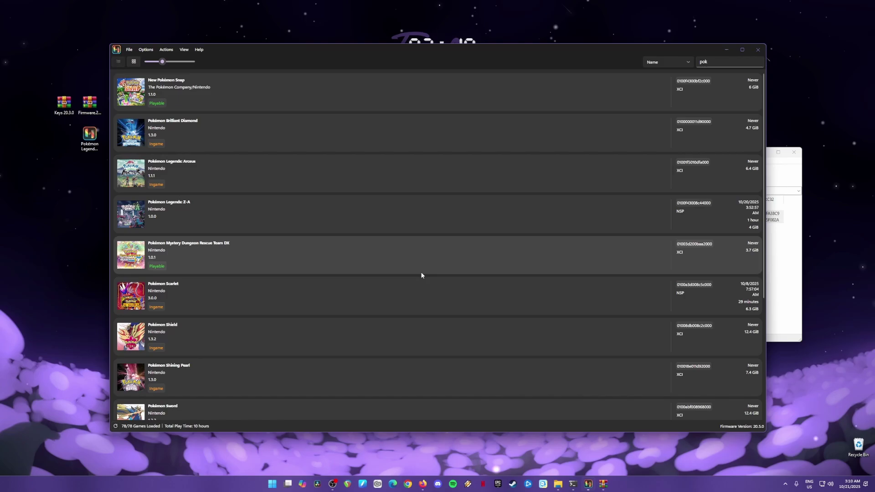
{"action": "left_click", "coordinate": [452, 269]}
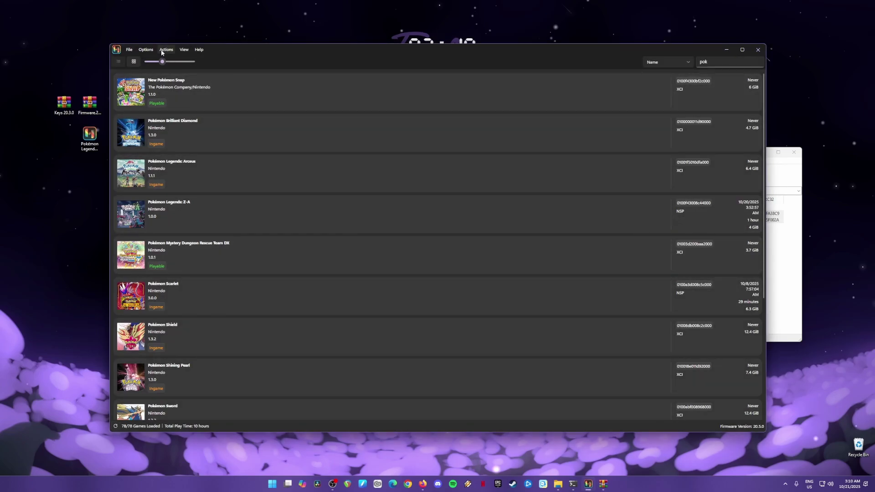
Step: Install the title.keys file into Ryujinx from the same keys folder
{"action": "left_click", "coordinate": [164, 50]}
{"action": "mouse_move", "coordinate": [186, 59]}
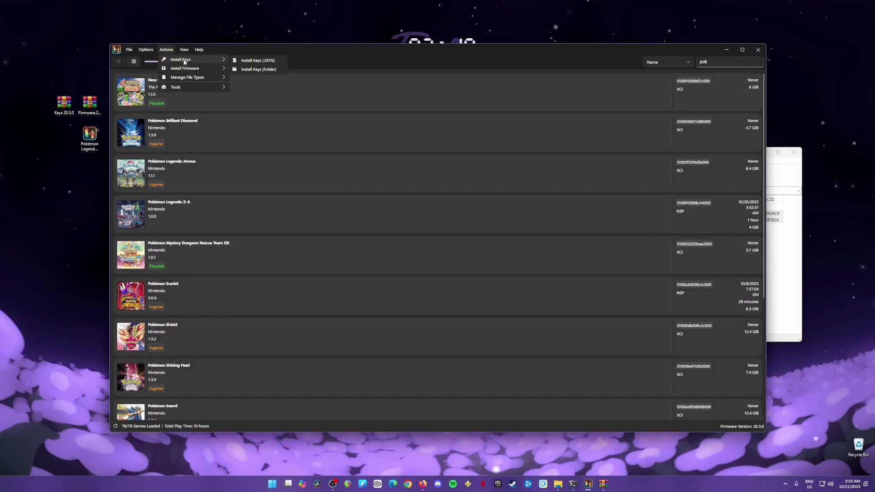
{"action": "left_click", "coordinate": [242, 60]}
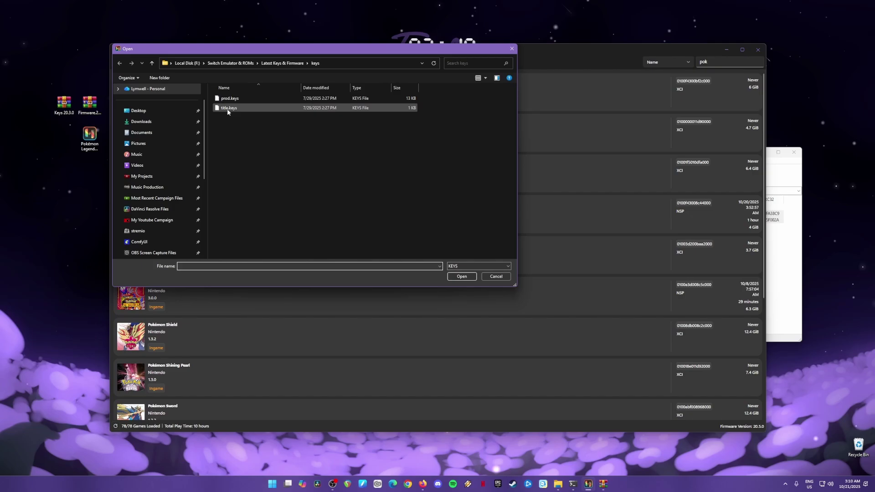
{"action": "left_click", "coordinate": [227, 109]}
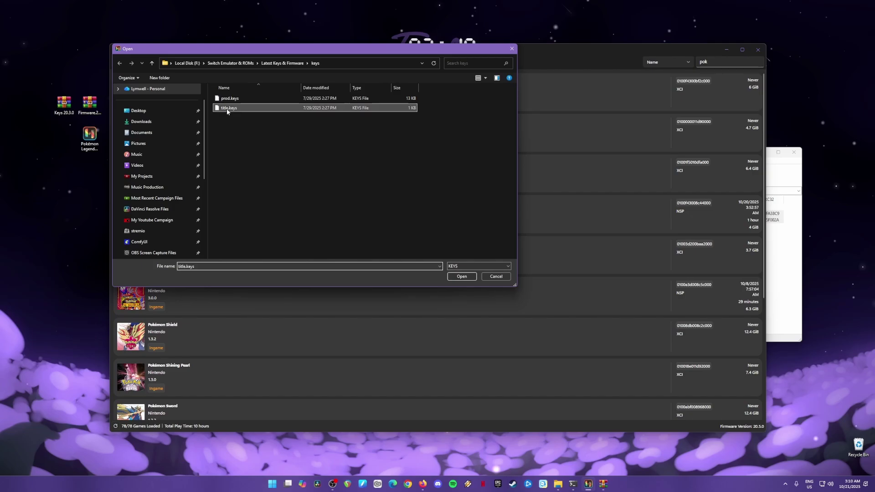
{"action": "left_click", "coordinate": [460, 277]}
{"action": "left_click", "coordinate": [426, 269]}
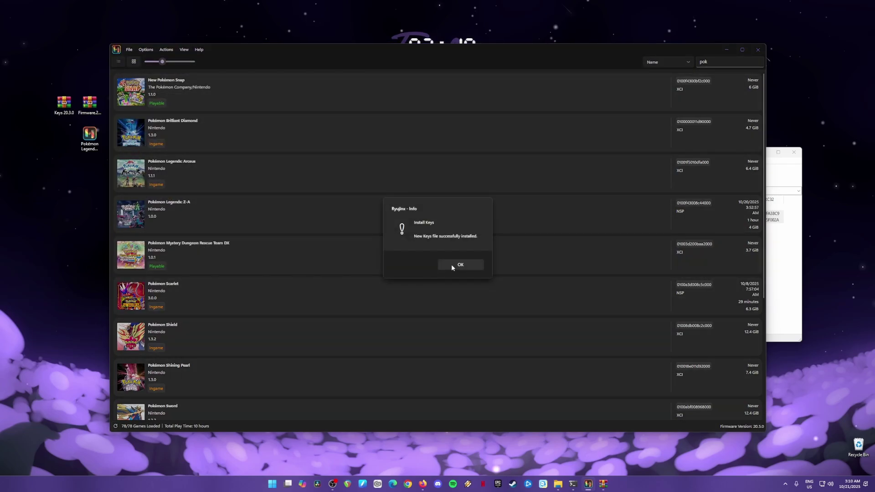
{"action": "left_click", "coordinate": [460, 265]}
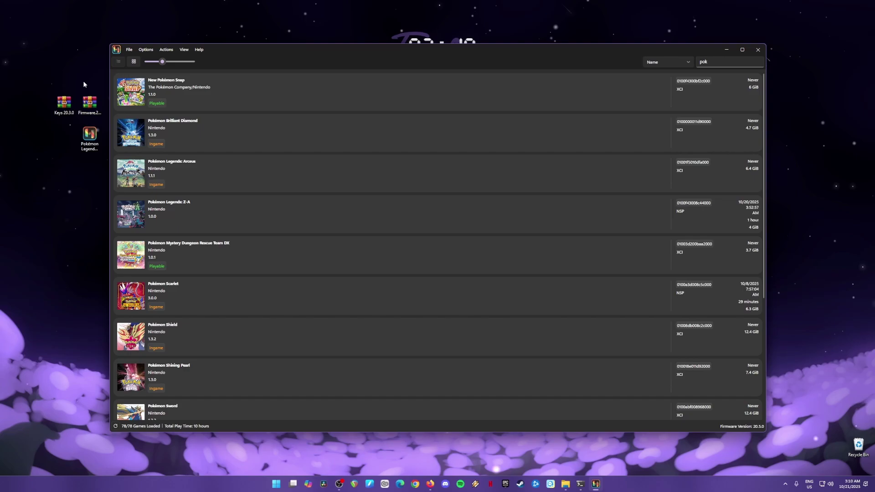
Step: Install the Firmware.20.5.0 ZIP archive from the Latest Keys & Firmware folder, replacing the current system version
{"action": "left_click", "coordinate": [89, 104]}
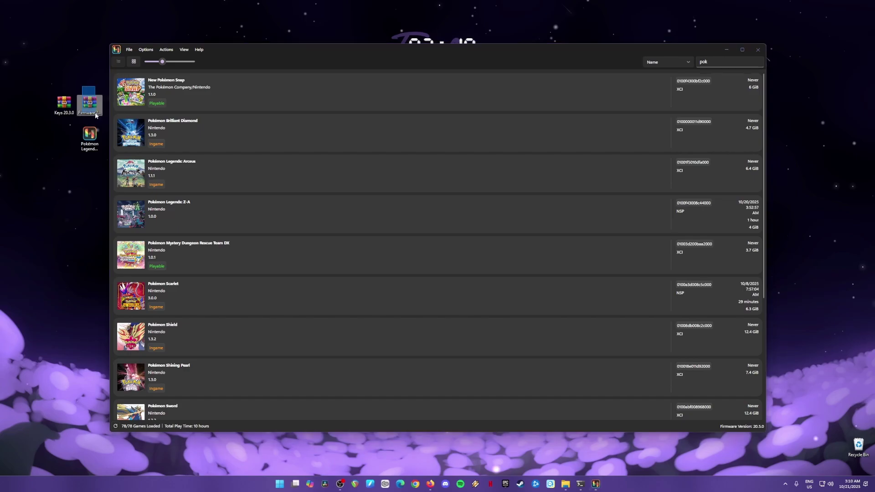
{"action": "left_click", "coordinate": [166, 50]}
{"action": "mouse_move", "coordinate": [201, 68]}
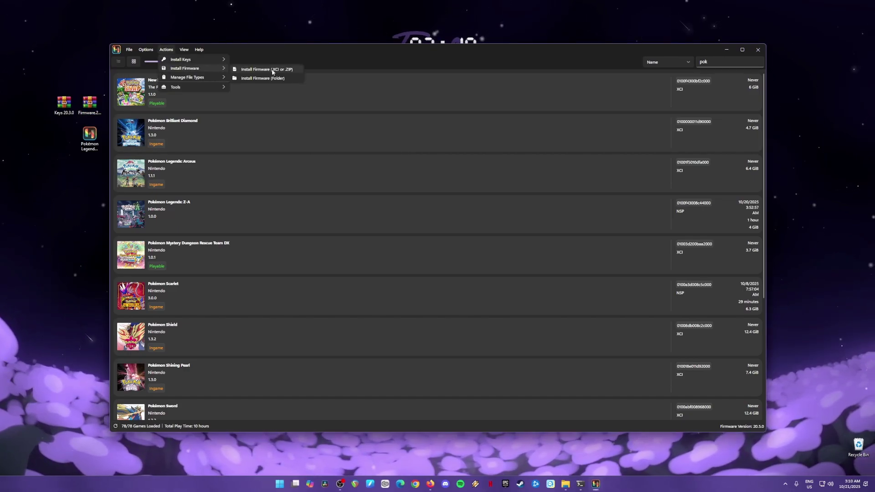
{"action": "left_click", "coordinate": [268, 69]}
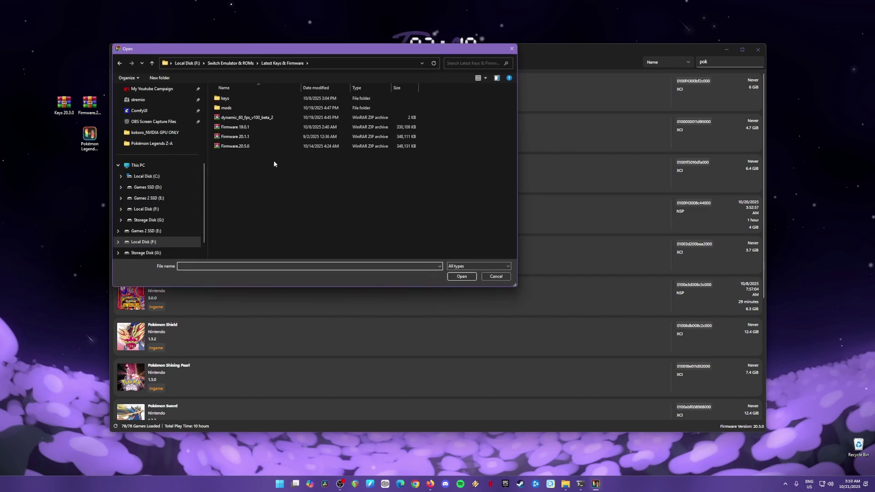
{"action": "left_click", "coordinate": [235, 147]}
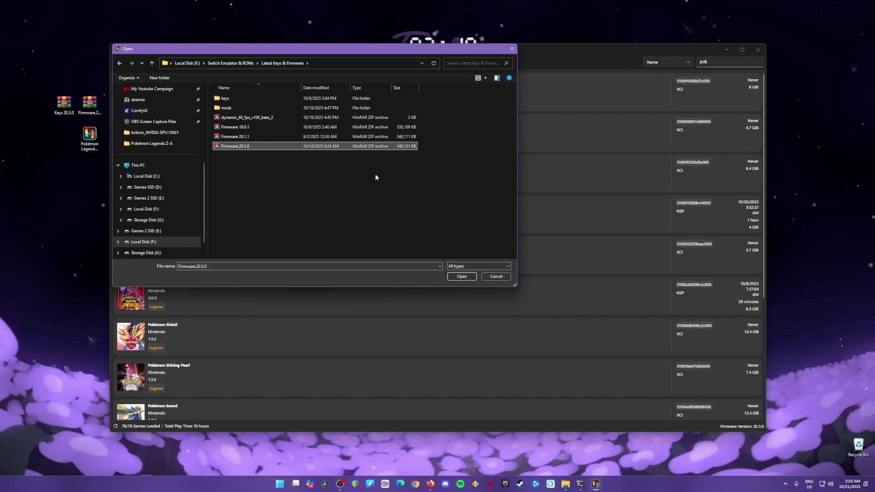
{"action": "left_click", "coordinate": [465, 277]}
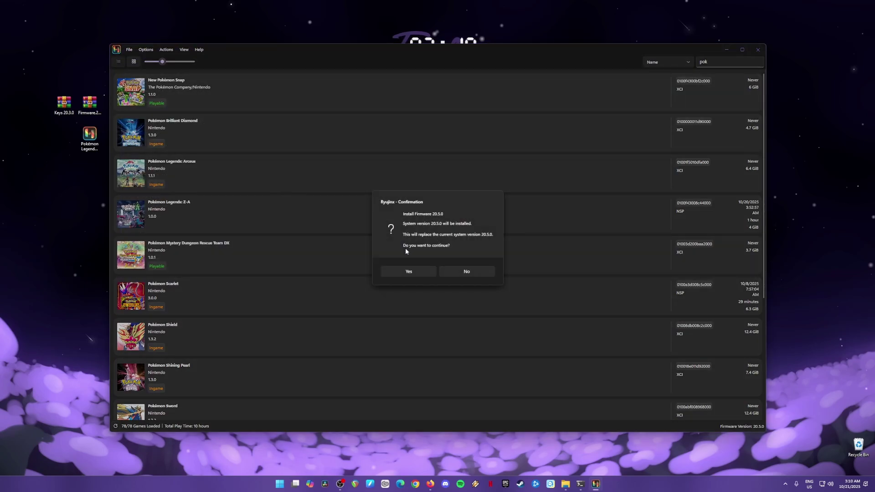
{"action": "left_click", "coordinate": [409, 272]}
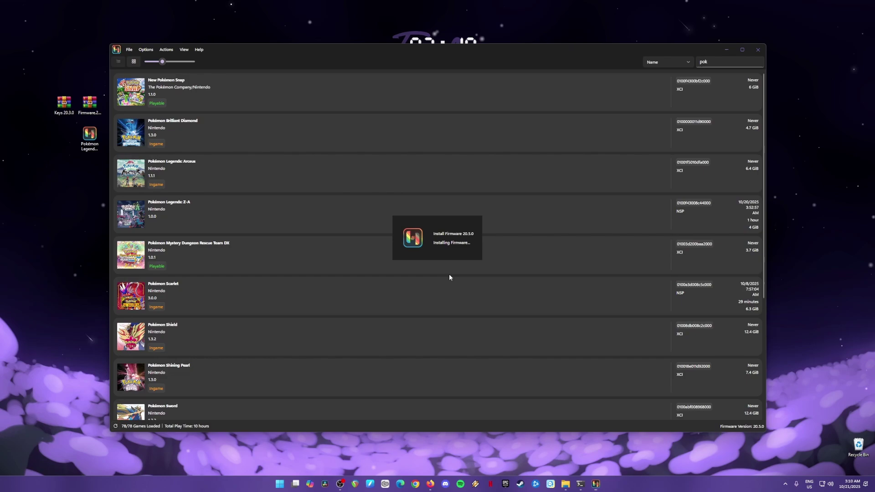
{"action": "left_click", "coordinate": [458, 269]}
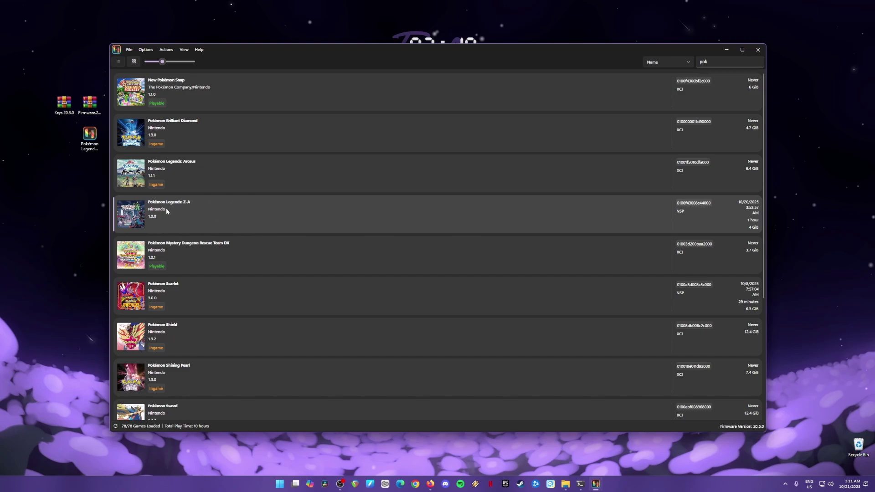
Step: Open the mod manager for Pokémon Legends: Z-A and start adding a mod from the mods folder in Latest Keys & Firmware
{"action": "right_click", "coordinate": [181, 213]}
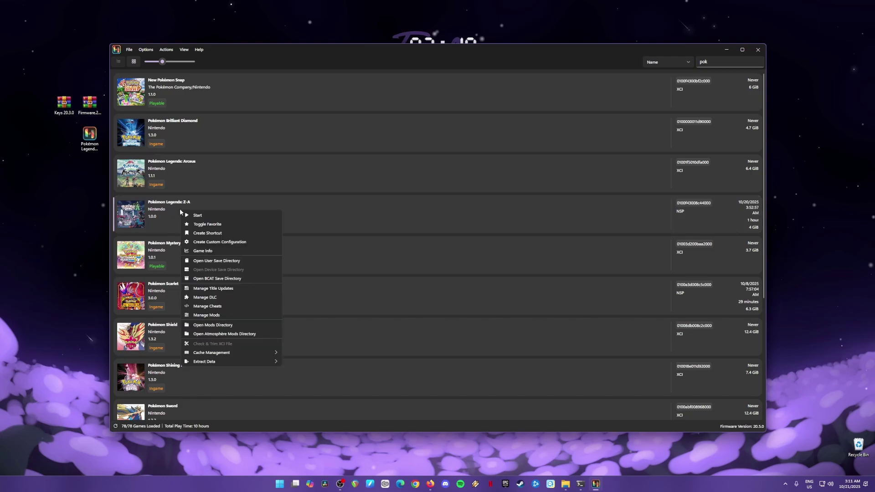
{"action": "left_click", "coordinate": [223, 315]}
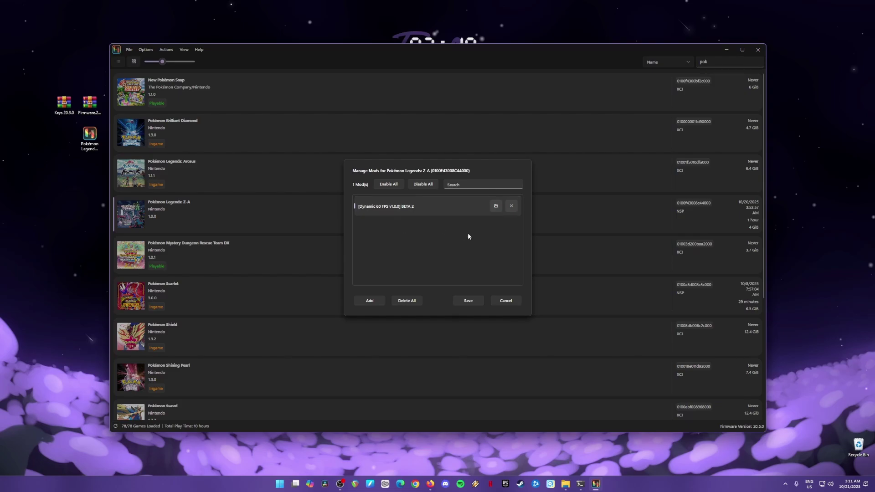
{"action": "left_click", "coordinate": [370, 301]}
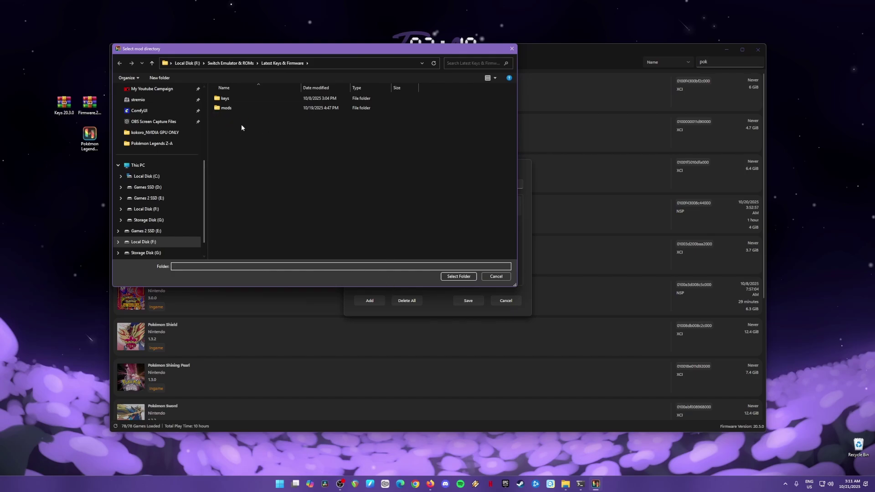
{"action": "double_click", "coordinate": [231, 108]}
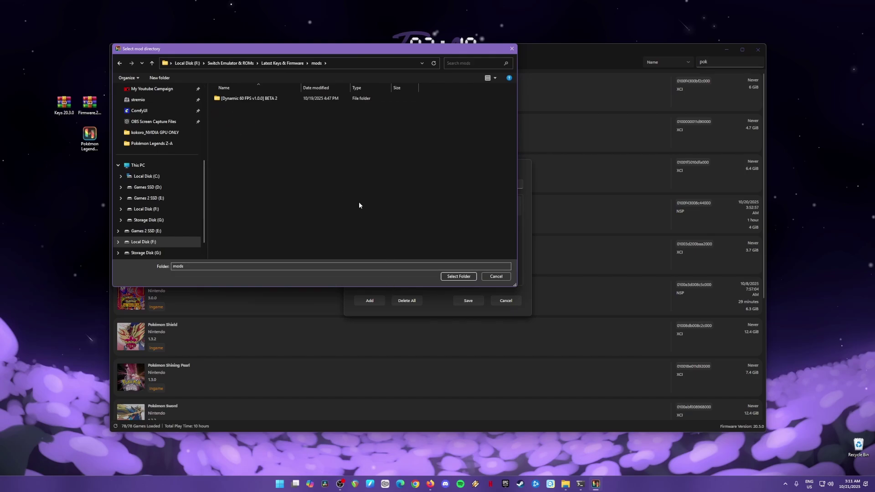
Step: Copy the [Dynamic 60 FPS v1.0.0] BETA 2 folder from the downloaded dynamic_60_fps_v100_beta_2 archive into the mods folder
{"action": "left_click", "coordinate": [565, 485]}
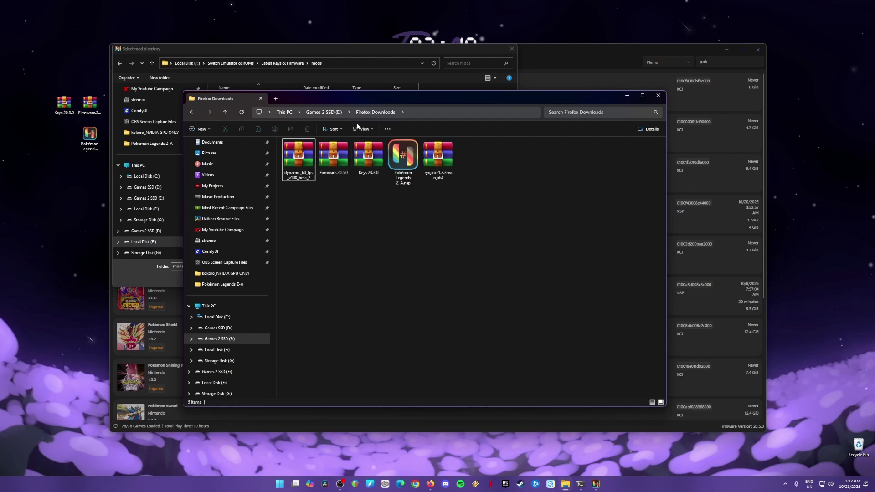
{"action": "double_click", "coordinate": [298, 157]}
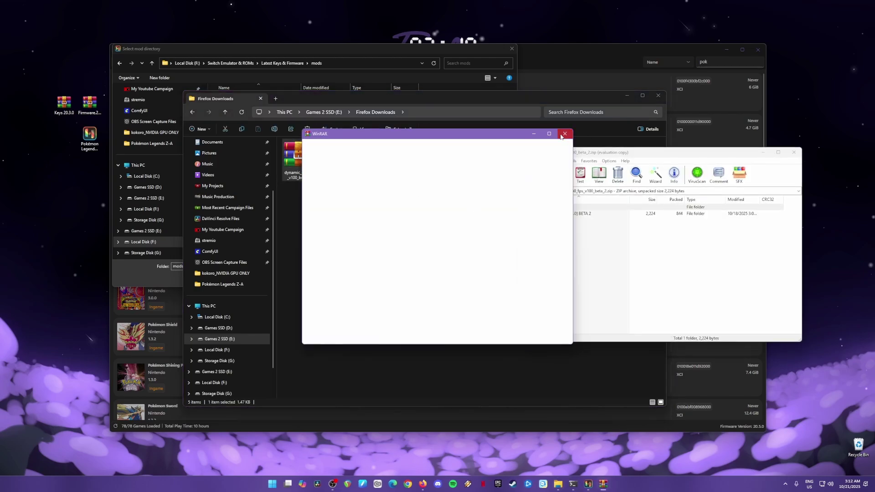
{"action": "left_click", "coordinate": [561, 137]}
{"action": "left_click", "coordinate": [627, 95]}
{"action": "left_click_drag", "start_coordinate": [542, 216], "coordinate": [358, 145]}
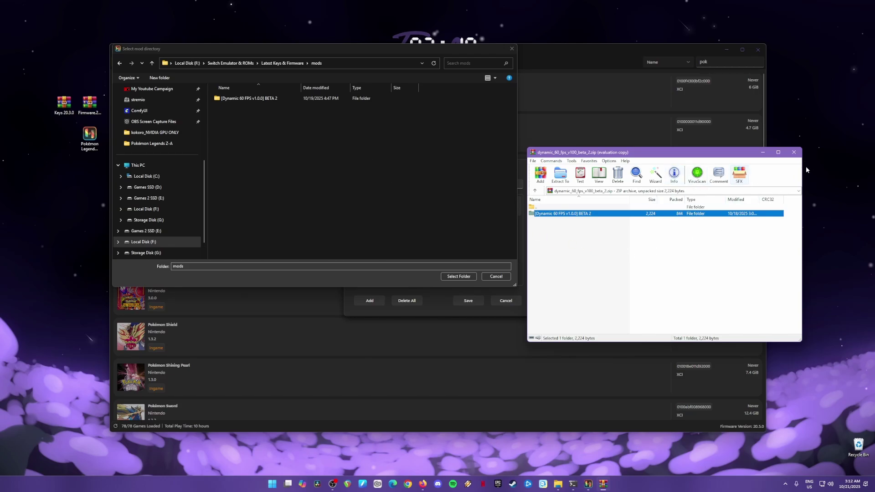
{"action": "left_click", "coordinate": [794, 153]}
Step: Try to add the [Dynamic 60 FPS v1.0.0] BETA 2 folder as a mod, and save the game's mod list
{"action": "left_click", "coordinate": [256, 99]}
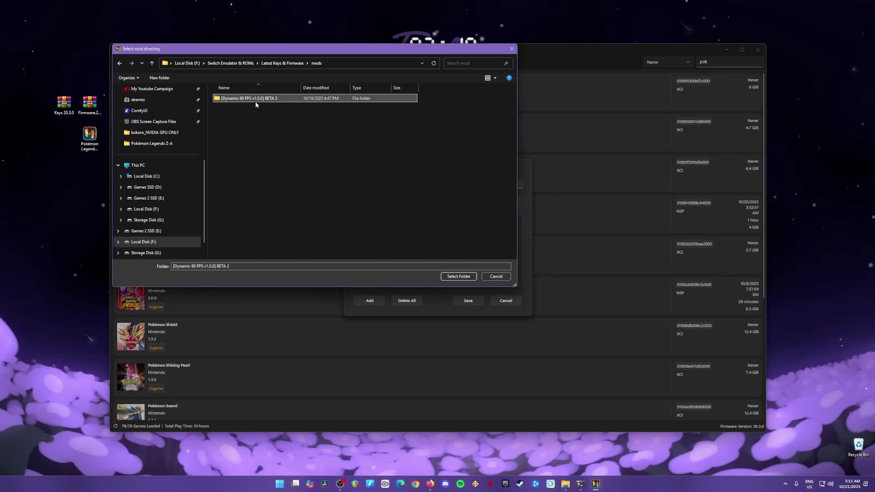
{"action": "left_click", "coordinate": [472, 277]}
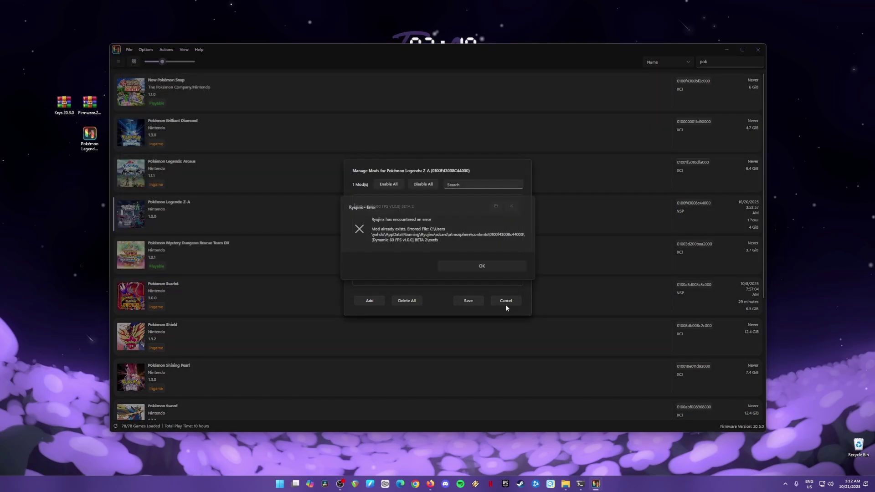
{"action": "left_click", "coordinate": [492, 269]}
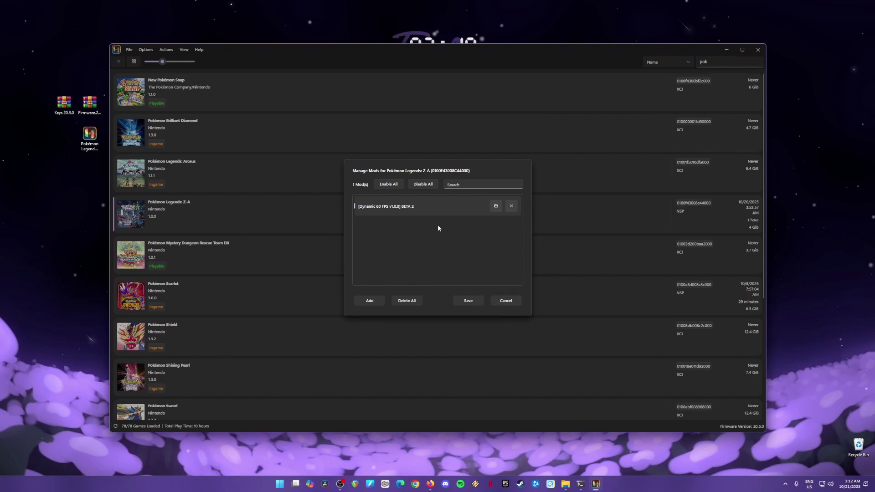
{"action": "left_click", "coordinate": [470, 301]}
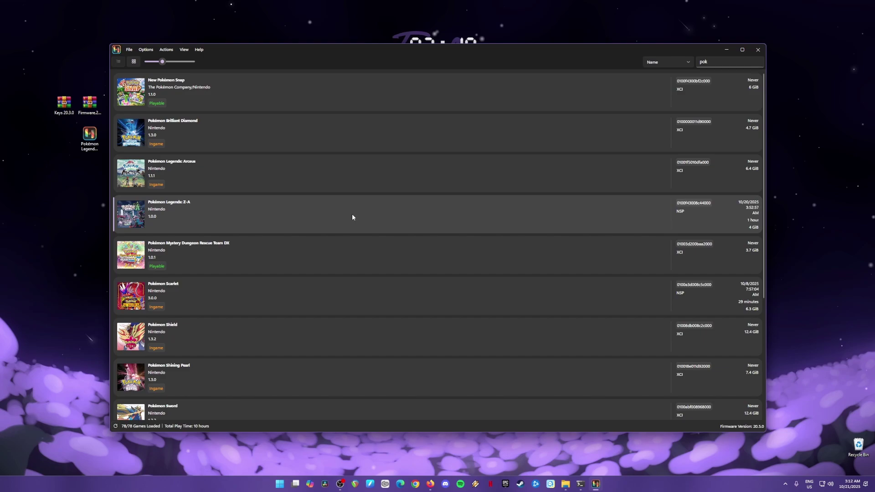
Step: Open the emulator's input settings for Player 1 and set the left stick range to 2.00
{"action": "left_click", "coordinate": [143, 50]}
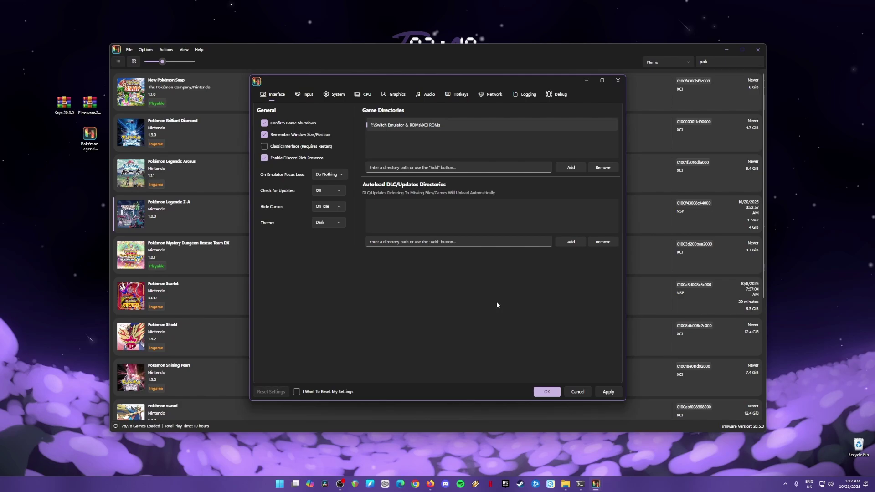
{"action": "left_click", "coordinate": [308, 95]}
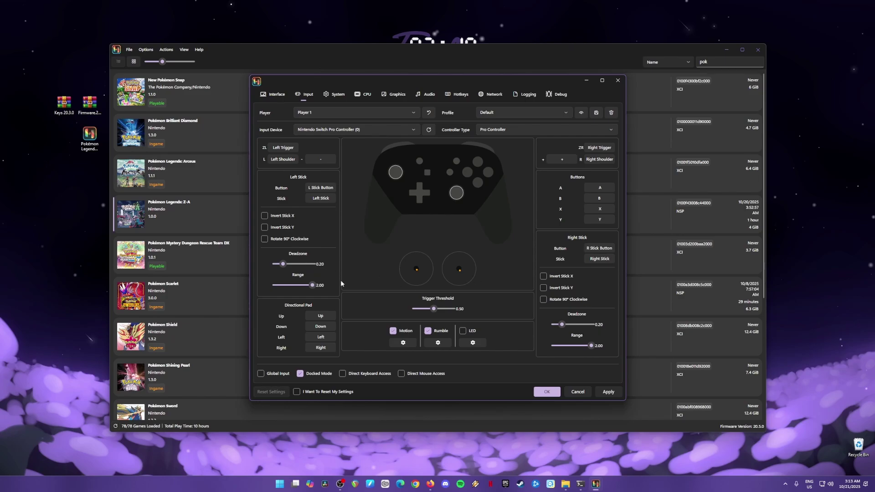
{"action": "mouse_move", "coordinate": [312, 284]}
{"action": "left_mouse_down"}
{"action": "mouse_move", "coordinate": [300, 285]}
{"action": "mouse_move", "coordinate": [320, 287]}
{"action": "left_mouse_up"}
Step: Review the VSync and DRAM size options in the system settings, and check the CPU settings
{"action": "left_click", "coordinate": [337, 97]}
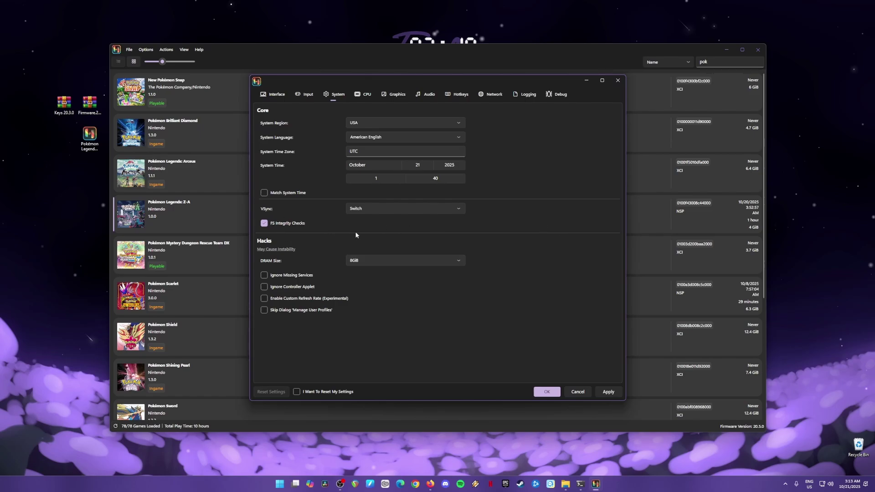
{"action": "left_click", "coordinate": [401, 208]}
{"action": "left_click", "coordinate": [397, 210]}
{"action": "left_click", "coordinate": [411, 261]}
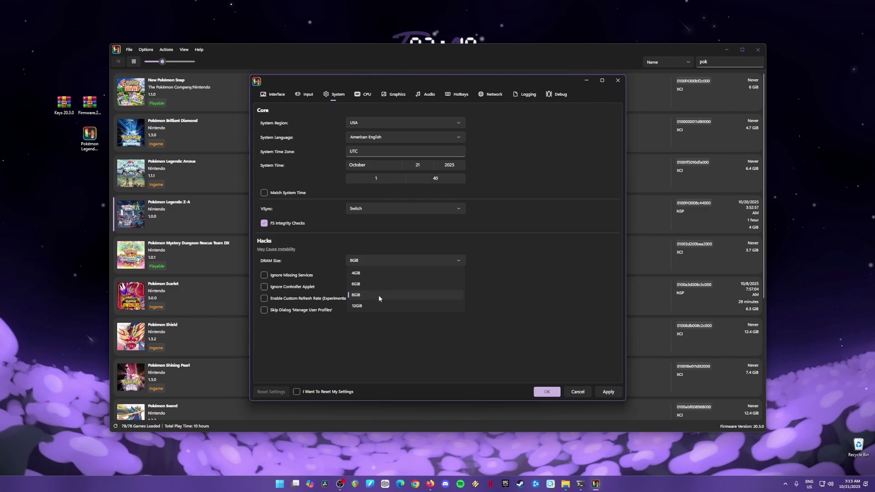
{"action": "left_click", "coordinate": [522, 286]}
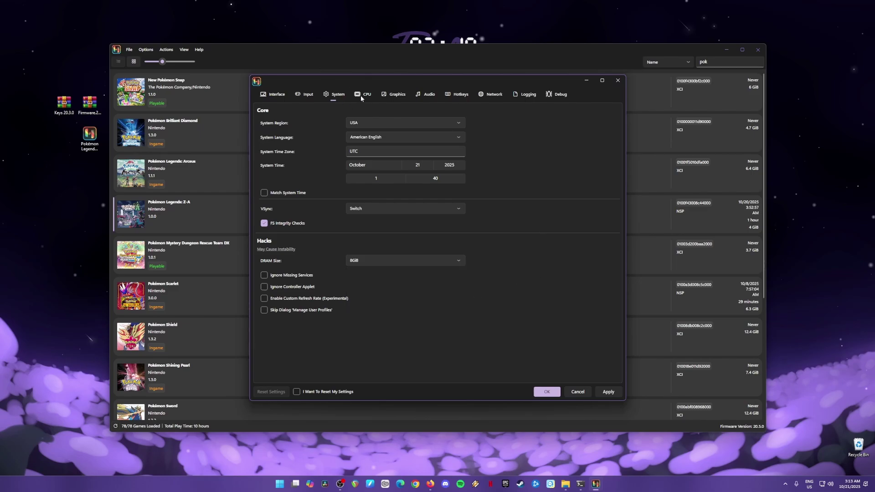
{"action": "left_click", "coordinate": [362, 96]}
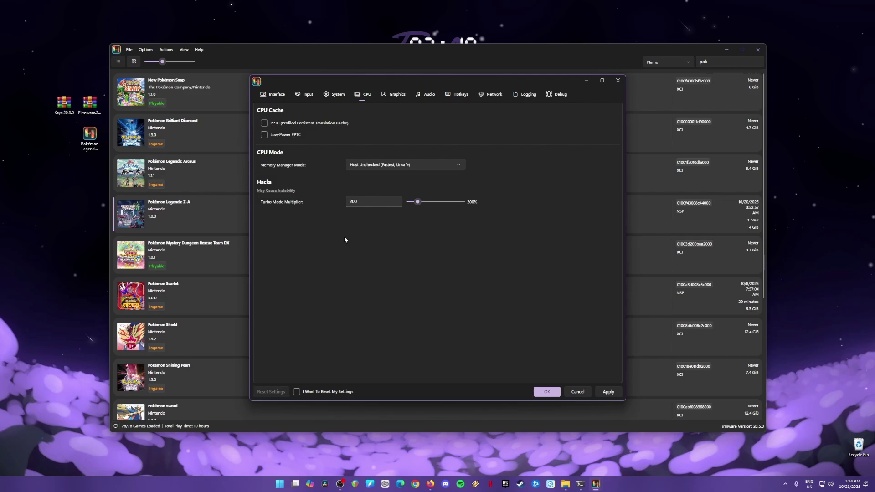
Step: Review the graphics settings for the preferred GPU, resolution scale and anti-aliasing
{"action": "left_click", "coordinate": [400, 96]}
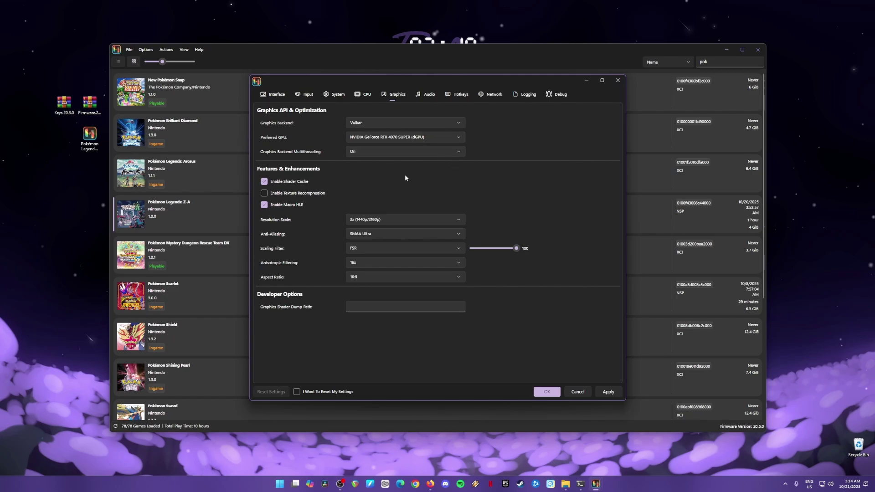
{"action": "left_click", "coordinate": [405, 137]}
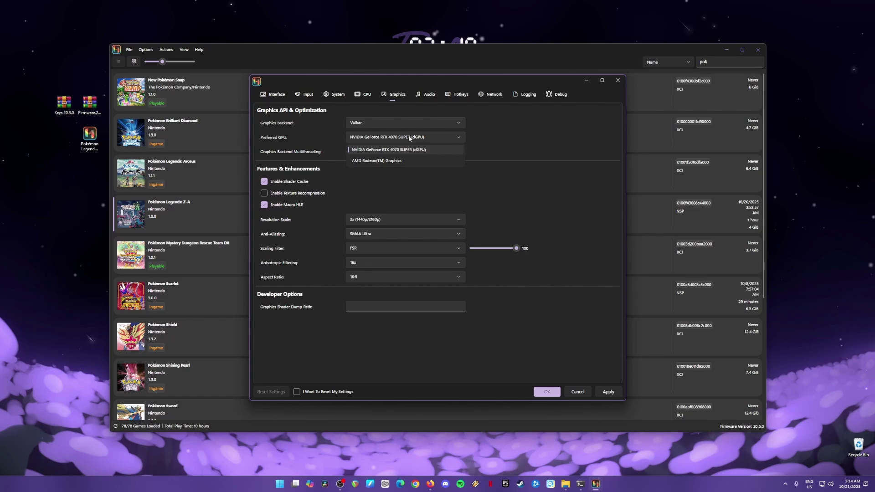
{"action": "left_click", "coordinate": [397, 192]}
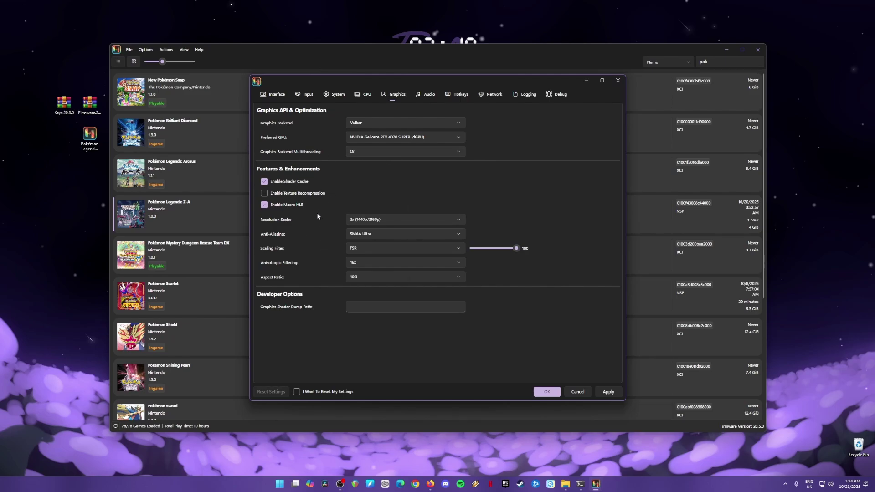
{"action": "left_click", "coordinate": [410, 222]}
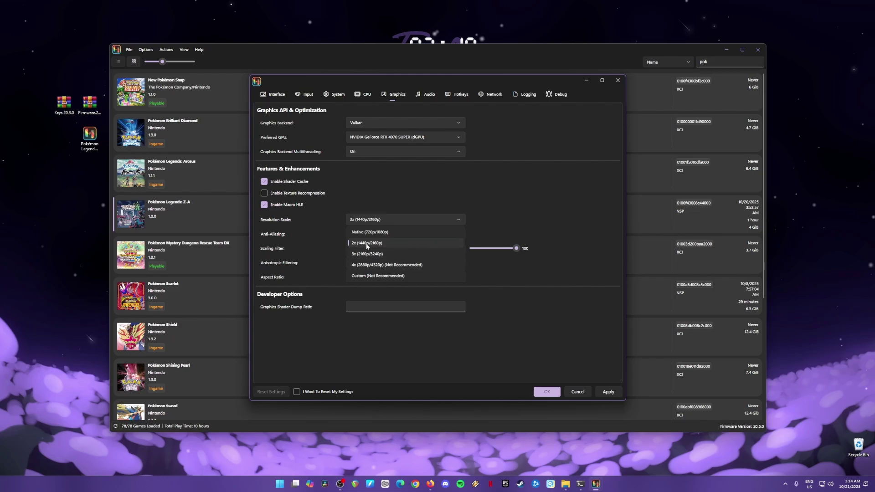
{"action": "left_click", "coordinate": [313, 224]}
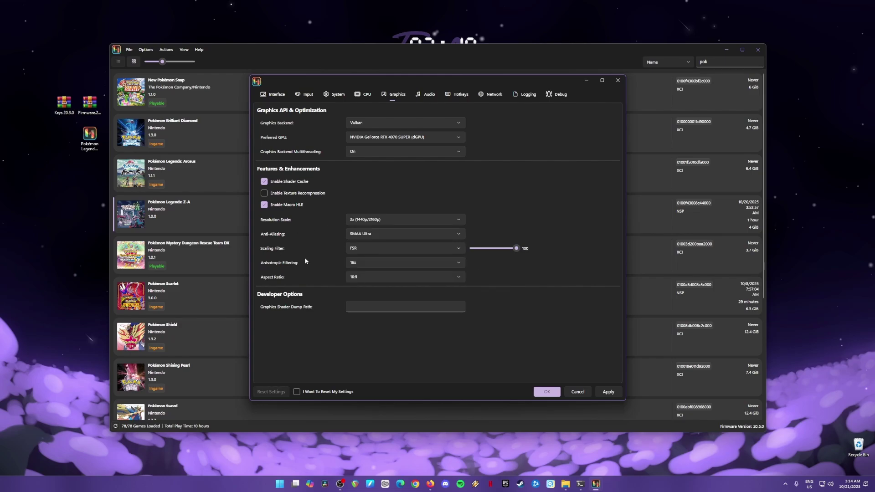
{"action": "left_click", "coordinate": [397, 234]}
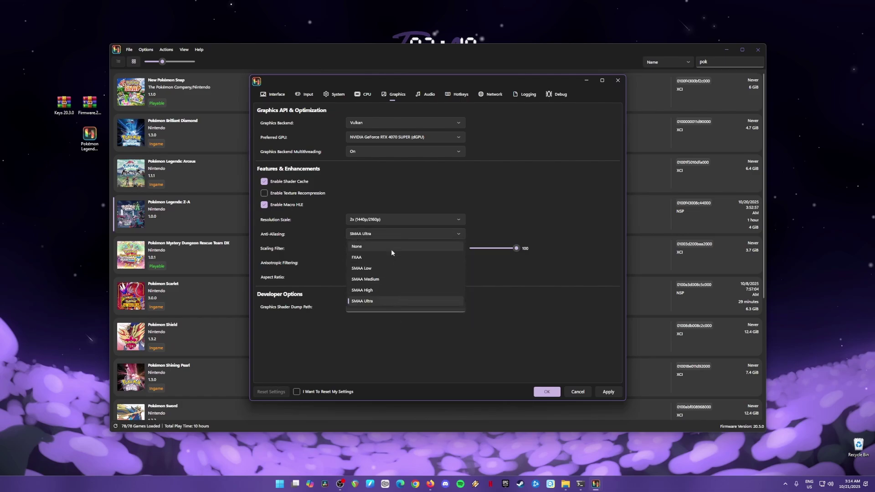
{"action": "left_click", "coordinate": [288, 252]}
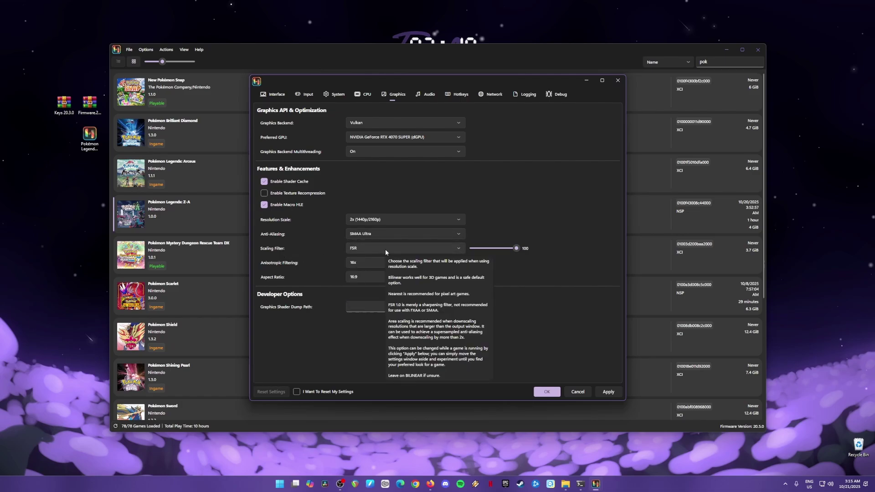
Step: Check the available choices for the scaling filter, anisotropic filtering and aspect ratio in the graphics settings
{"action": "left_click", "coordinate": [442, 249]}
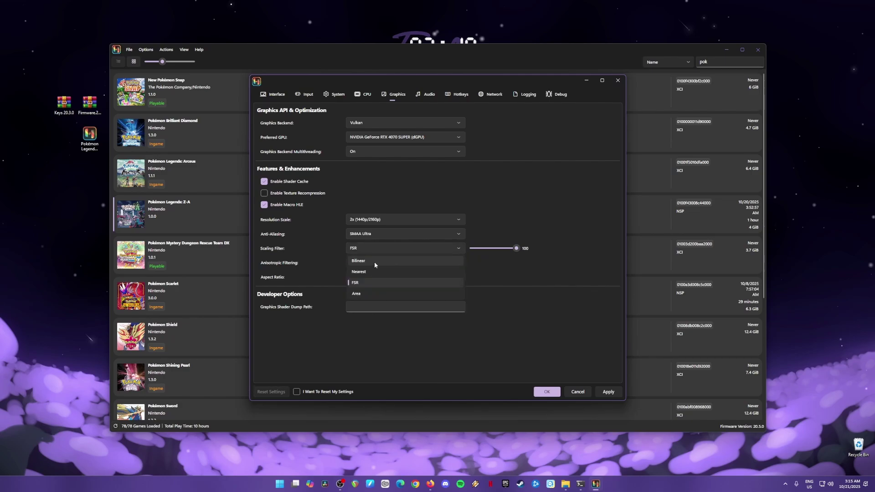
{"action": "left_click", "coordinate": [299, 264]}
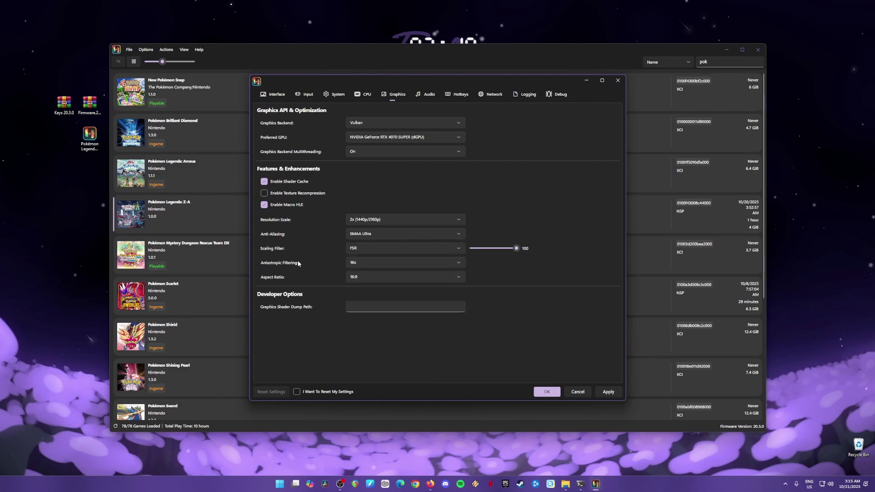
{"action": "left_click", "coordinate": [402, 266]}
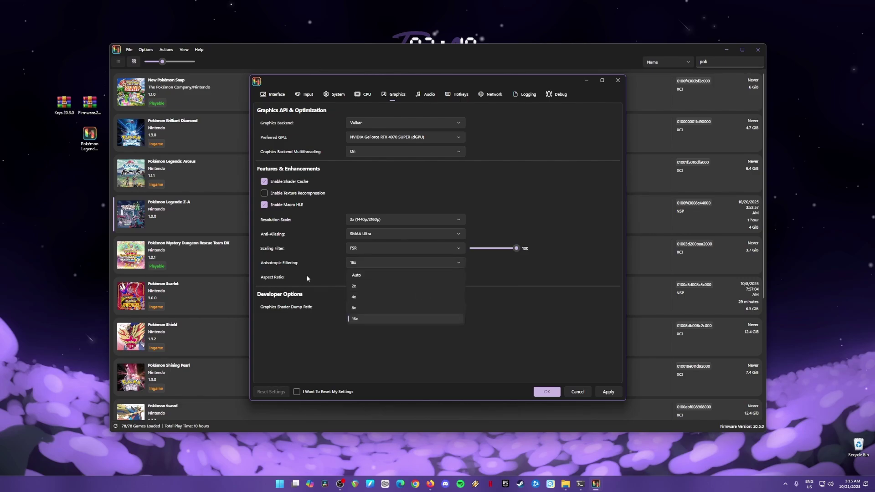
{"action": "left_click", "coordinate": [279, 275]}
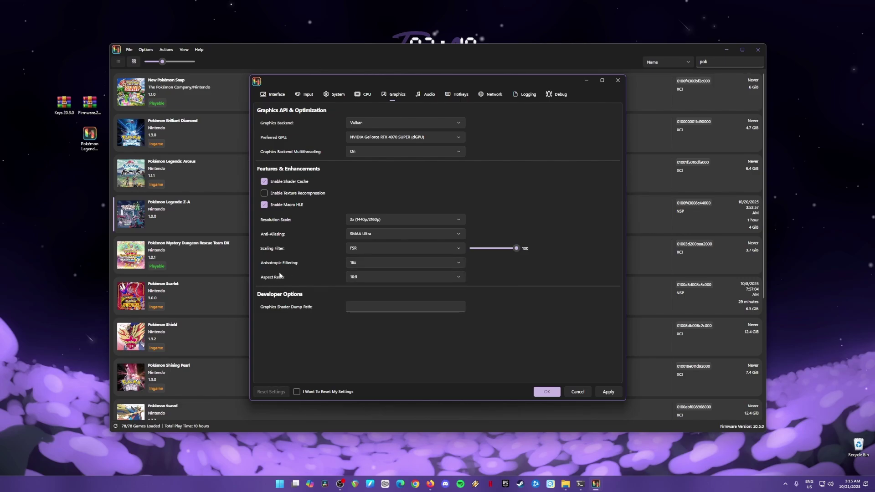
{"action": "left_click", "coordinate": [419, 280]}
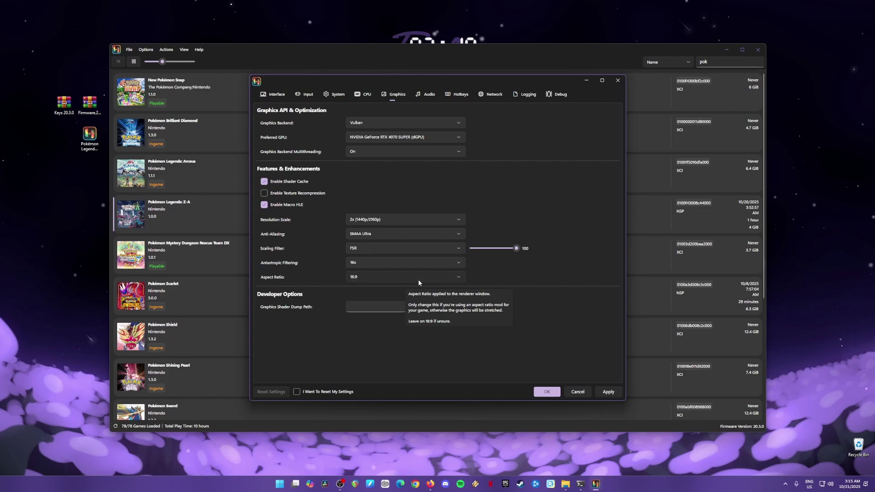
{"action": "left_click", "coordinate": [540, 223]}
Step: Check the audio backend and volume, and save the emulator settings
{"action": "left_click", "coordinate": [429, 95]}
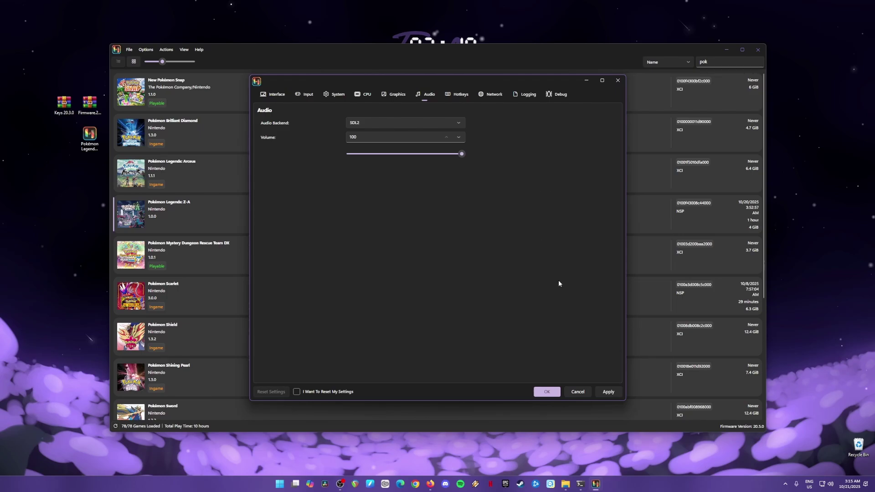
{"action": "left_click", "coordinate": [547, 392]}
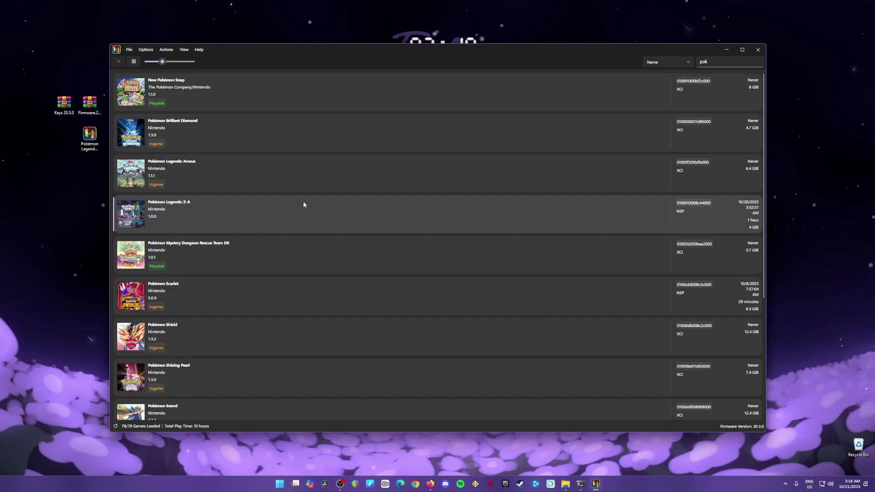
Step: Launch Pokémon Legends: Z-A from the game list
{"action": "double_click", "coordinate": [245, 214]}
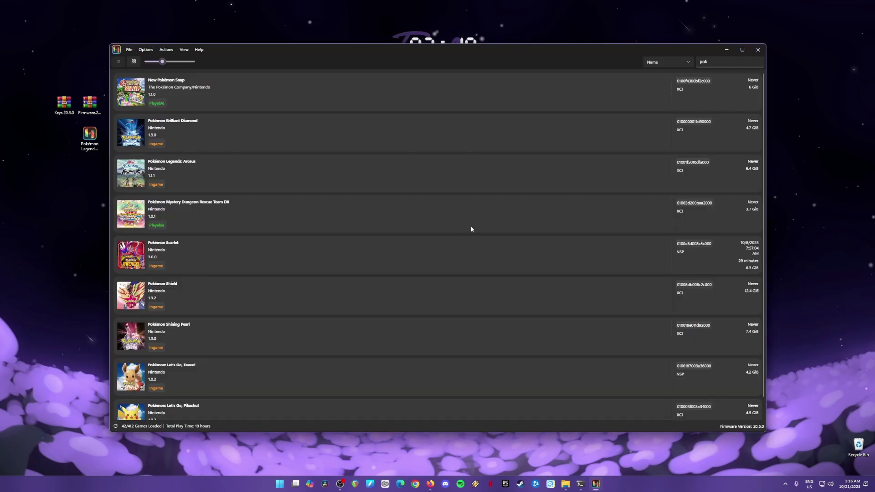
{"action": "left_click", "coordinate": [262, 208]}
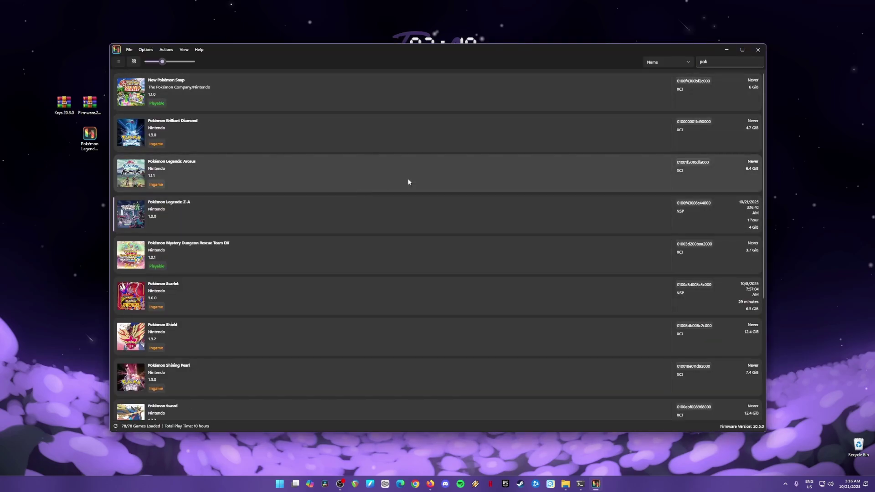
Step: Minimize the emulator and select the keys archive, firmware archive and Pokémon Legends file on the desktop
{"action": "left_click", "coordinate": [729, 54]}
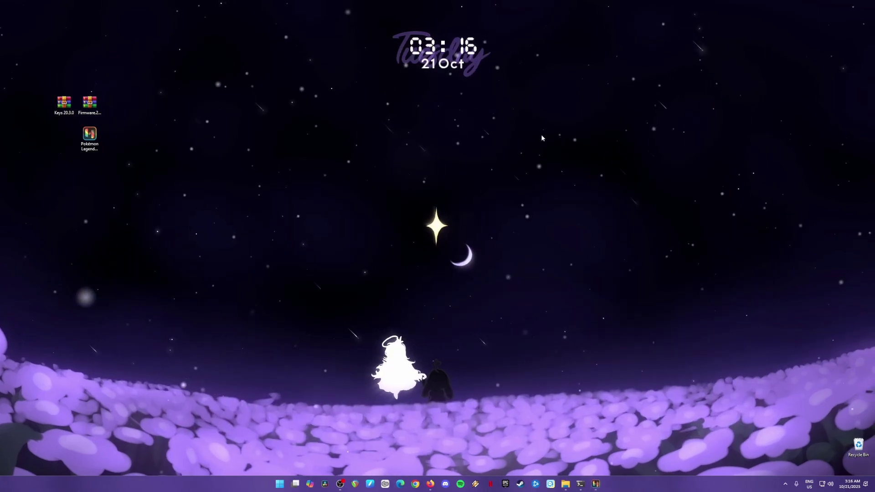
{"action": "left_click_drag", "start_coordinate": [38, 83], "coordinate": [138, 175]}
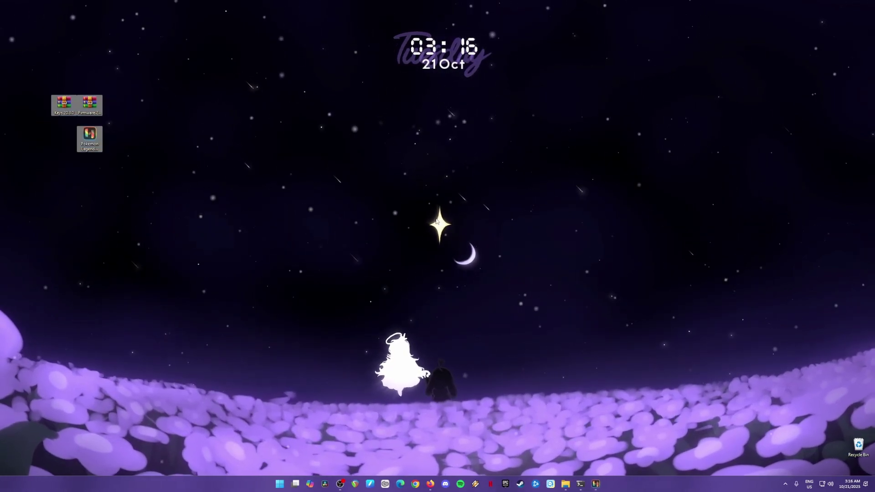